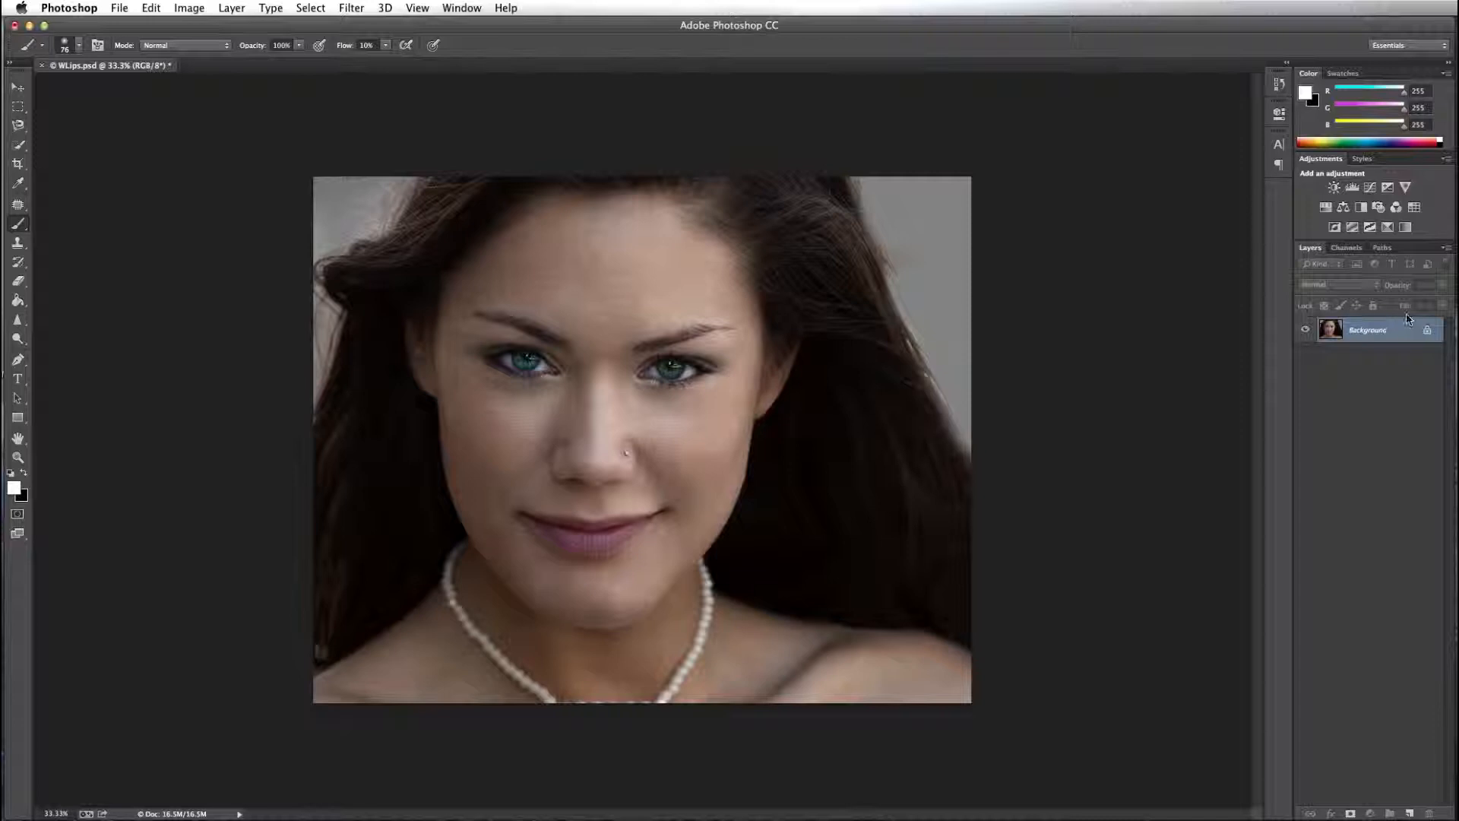
- Duplicate the Background layer and set the copy's opacity to 51%
{"action": "key", "text": "super+j"}
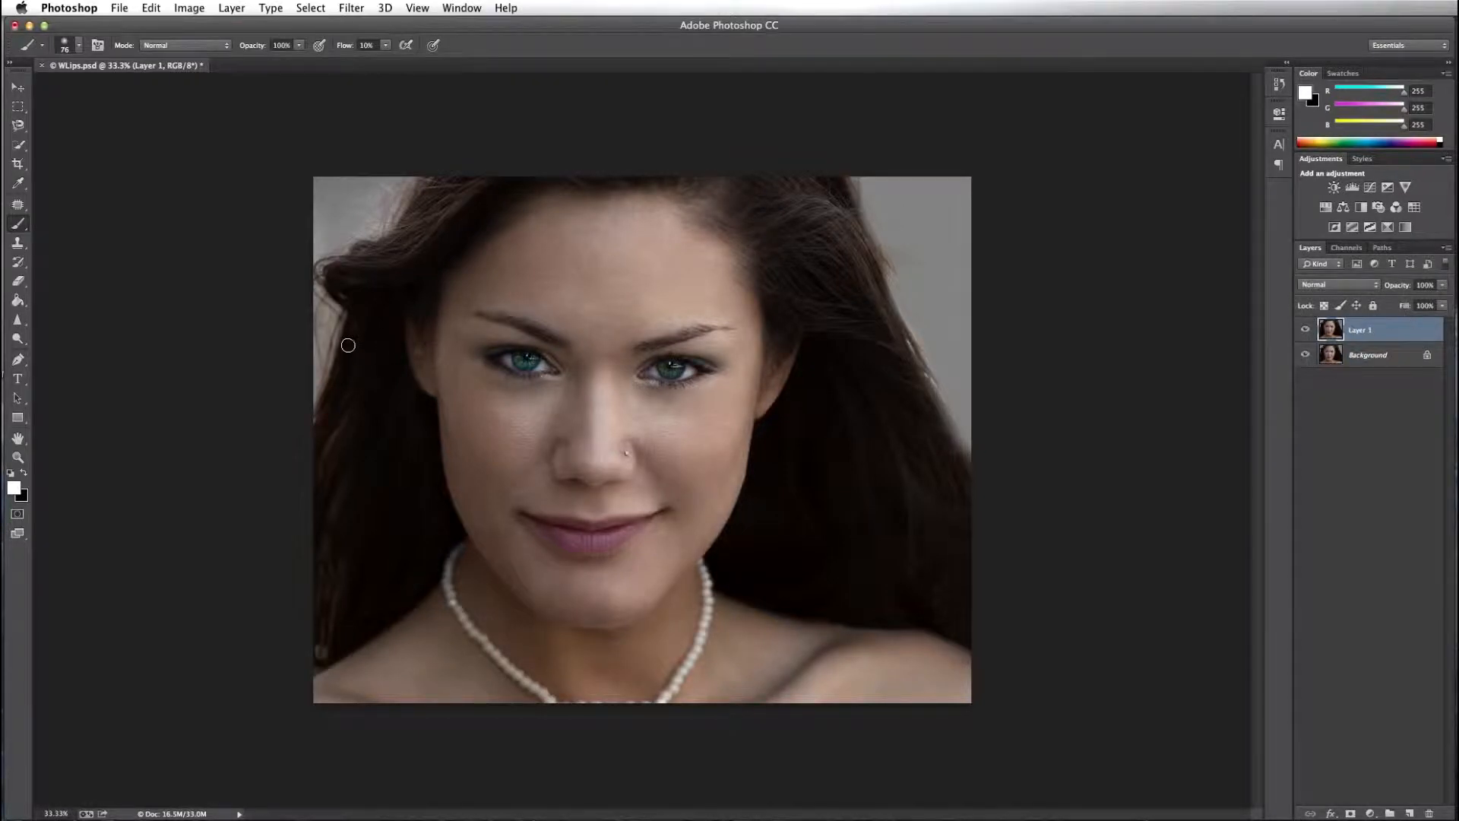
{"action": "left_click", "coordinate": [1446, 285]}
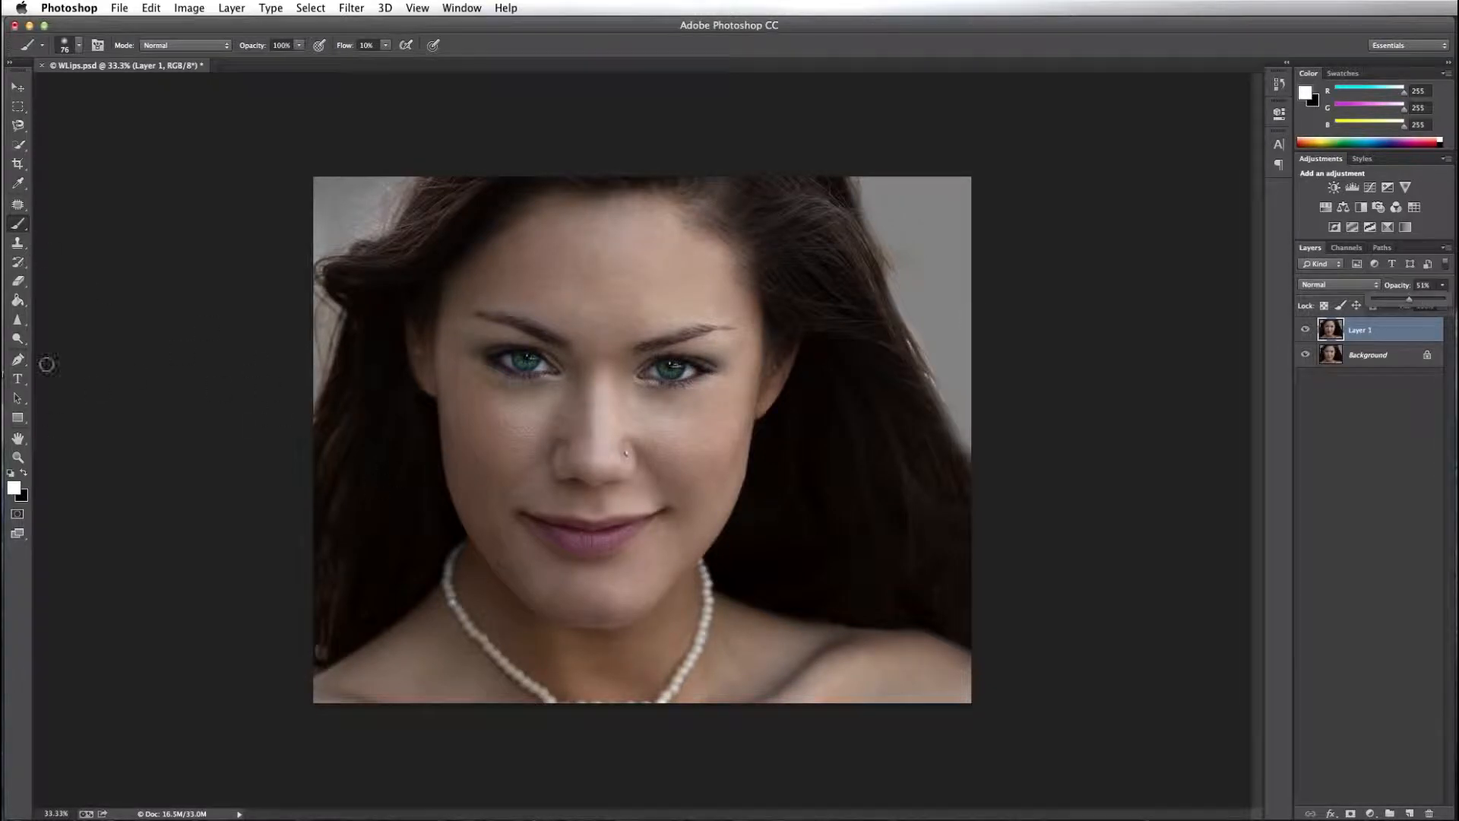
- Patch the skin along the left edge of the lower lip using clean skin from just below it
{"action": "left_click", "coordinate": [17, 457]}
{"action": "left_click", "coordinate": [583, 442]}
{"action": "left_click_drag", "start_coordinate": [584, 443], "coordinate": [585, 431]}
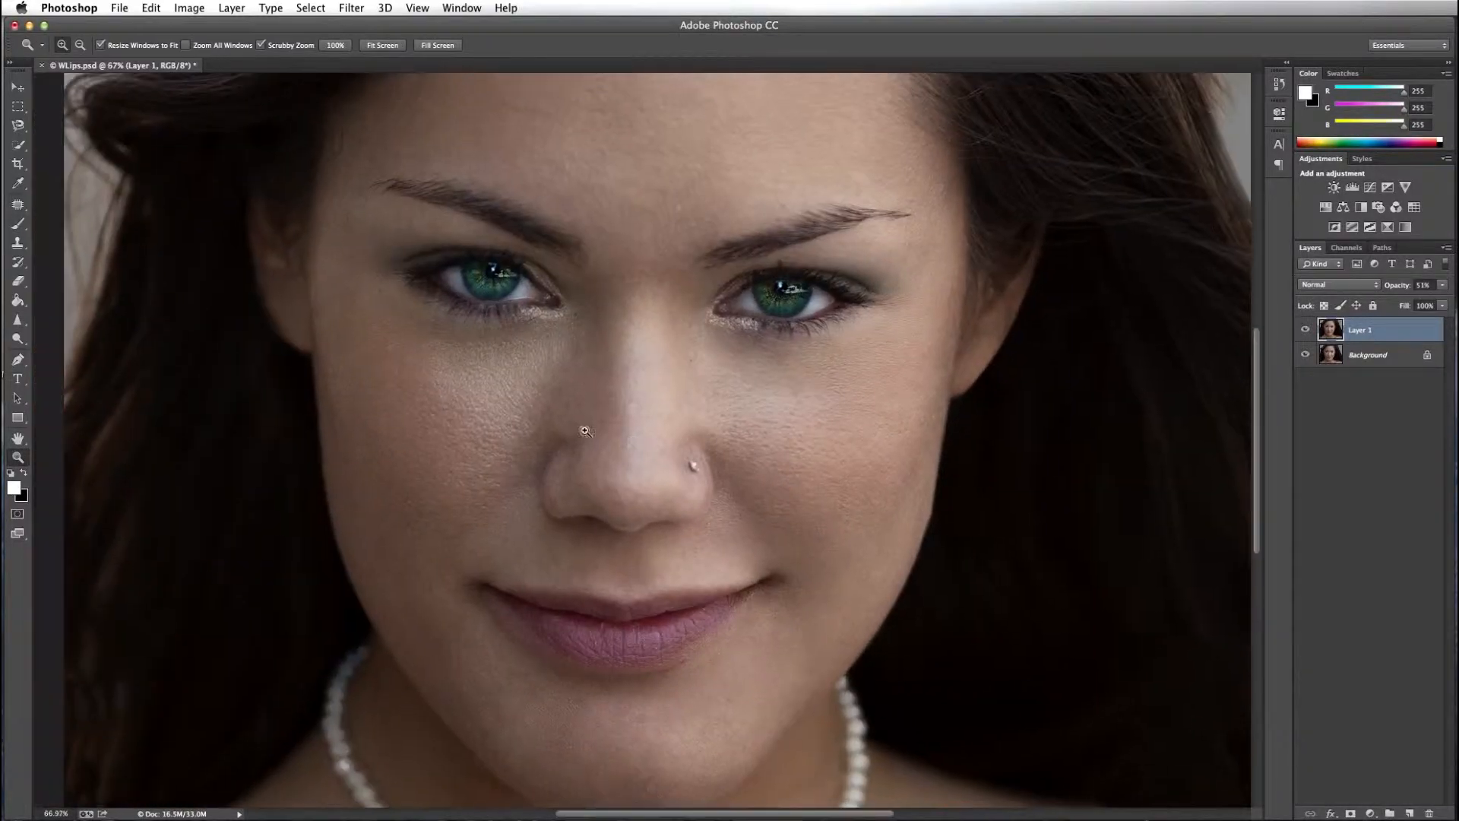
{"action": "left_click", "coordinate": [17, 204]}
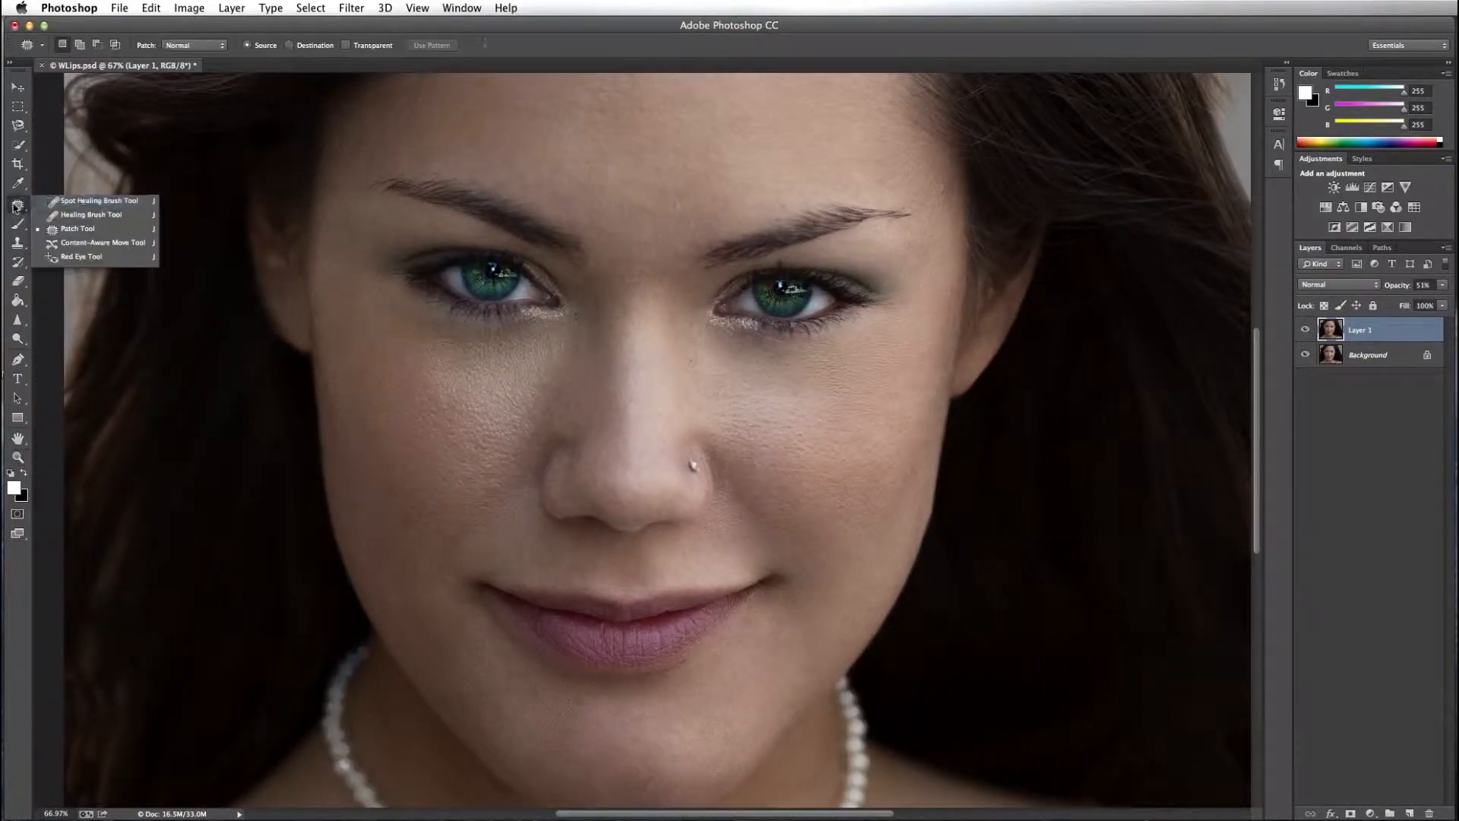
{"action": "left_click", "coordinate": [82, 229]}
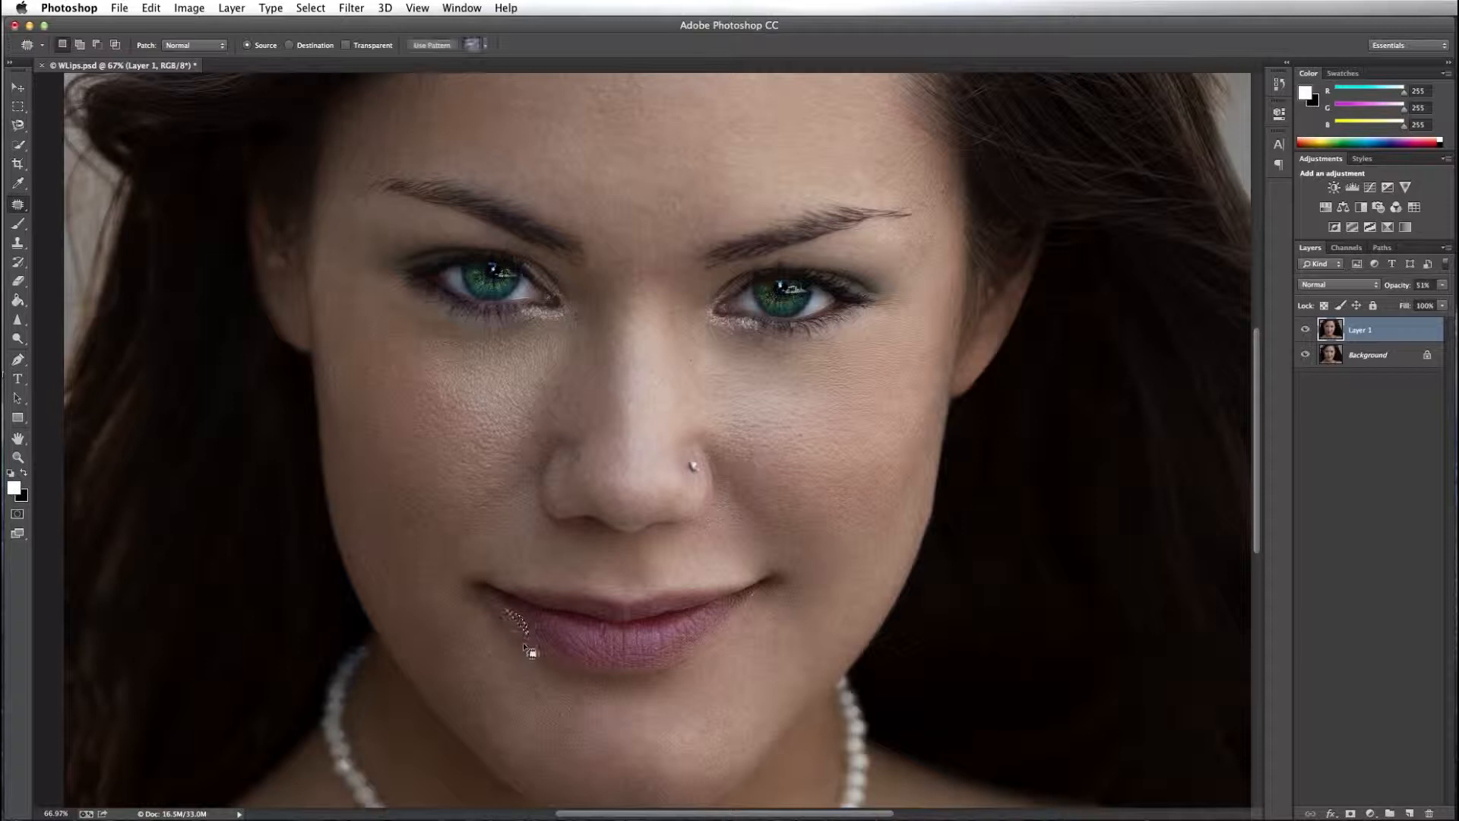
{"action": "mouse_move", "coordinate": [524, 630]}
{"action": "left_mouse_down"}
{"action": "mouse_move", "coordinate": [473, 582]}
{"action": "mouse_move", "coordinate": [496, 645]}
{"action": "mouse_move", "coordinate": [535, 683]}
{"action": "mouse_move", "coordinate": [560, 671]}
{"action": "mouse_move", "coordinate": [538, 639]}
{"action": "mouse_move", "coordinate": [548, 682]}
{"action": "left_mouse_up"}
{"action": "left_click", "coordinate": [625, 712]}
- Patch the shadow beneath the lower lip and the left mouth corner, and compare the retouch with the original
{"action": "mouse_move", "coordinate": [630, 674]}
{"action": "left_mouse_down"}
{"action": "mouse_move", "coordinate": [571, 666]}
{"action": "mouse_move", "coordinate": [588, 700]}
{"action": "left_mouse_up"}
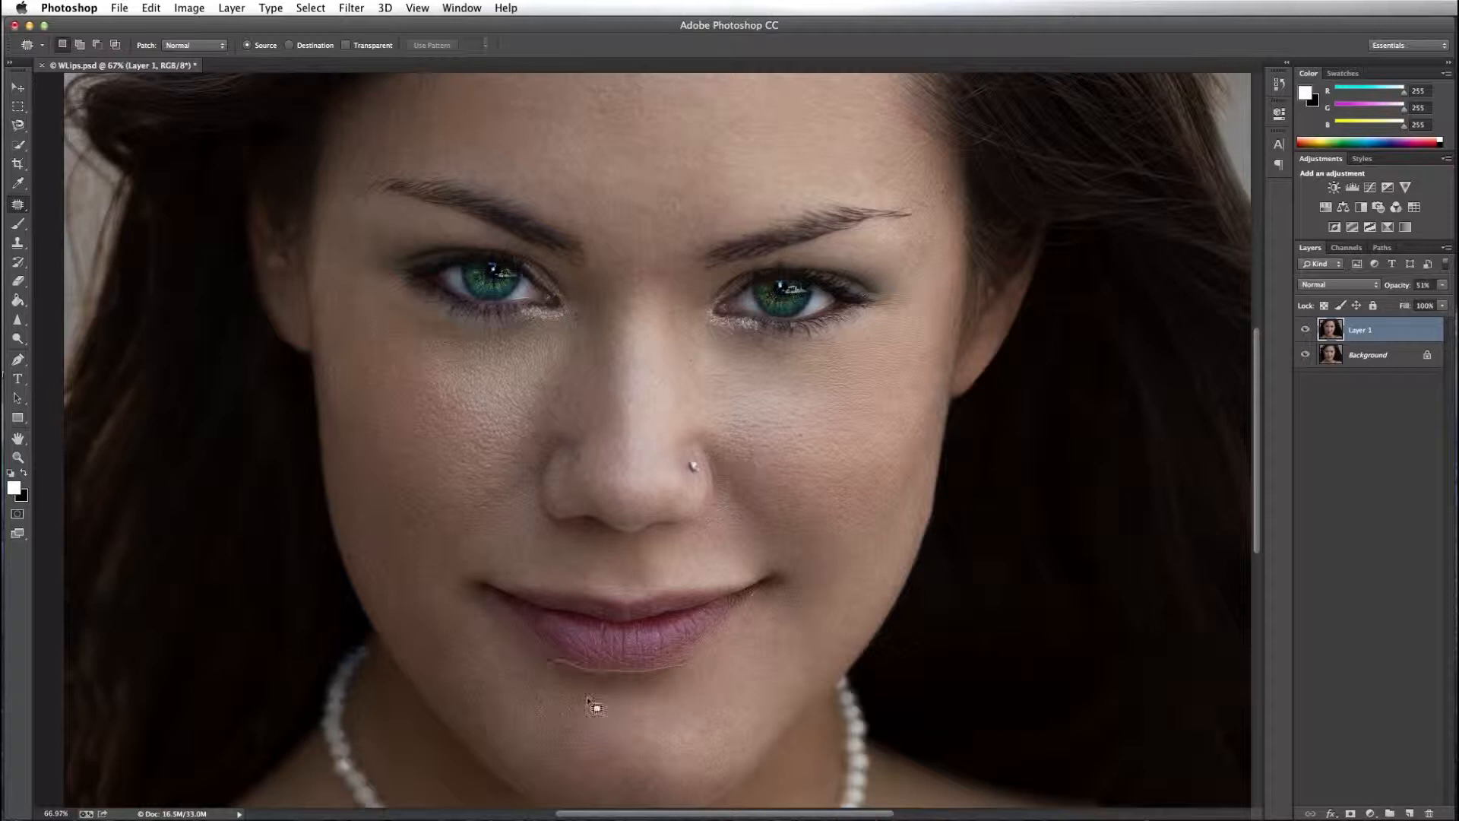
{"action": "left_click_drag", "start_coordinate": [685, 673], "coordinate": [672, 684]}
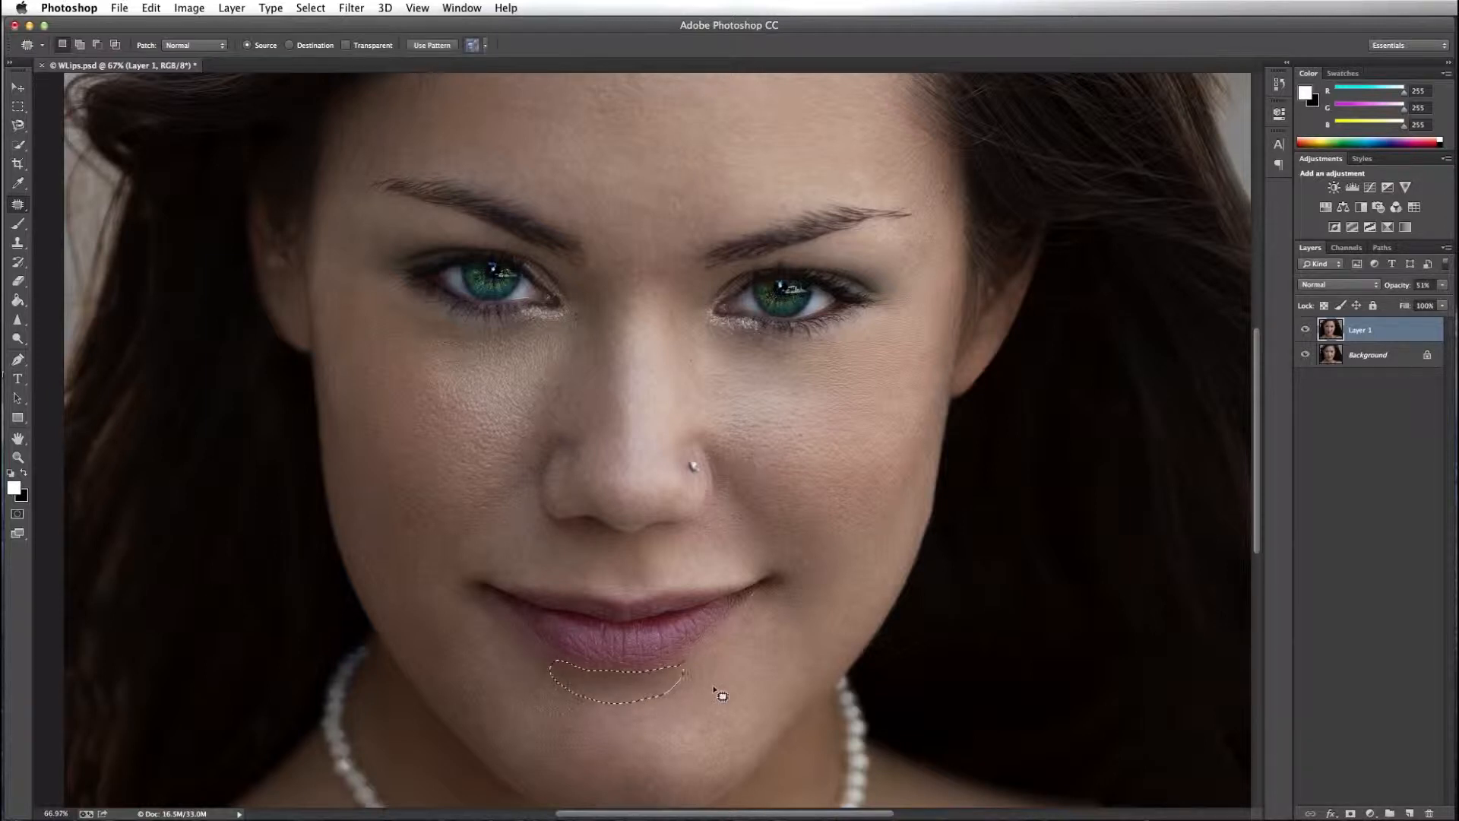
{"action": "left_click", "coordinate": [713, 685]}
{"action": "mouse_move", "coordinate": [488, 592]}
{"action": "left_mouse_down"}
{"action": "mouse_move", "coordinate": [454, 590]}
{"action": "mouse_move", "coordinate": [491, 592]}
{"action": "left_mouse_up"}
{"action": "left_click_drag", "start_coordinate": [487, 596], "coordinate": [471, 614]}
{"action": "left_click", "coordinate": [481, 643]}
{"action": "left_click", "coordinate": [1306, 330]}
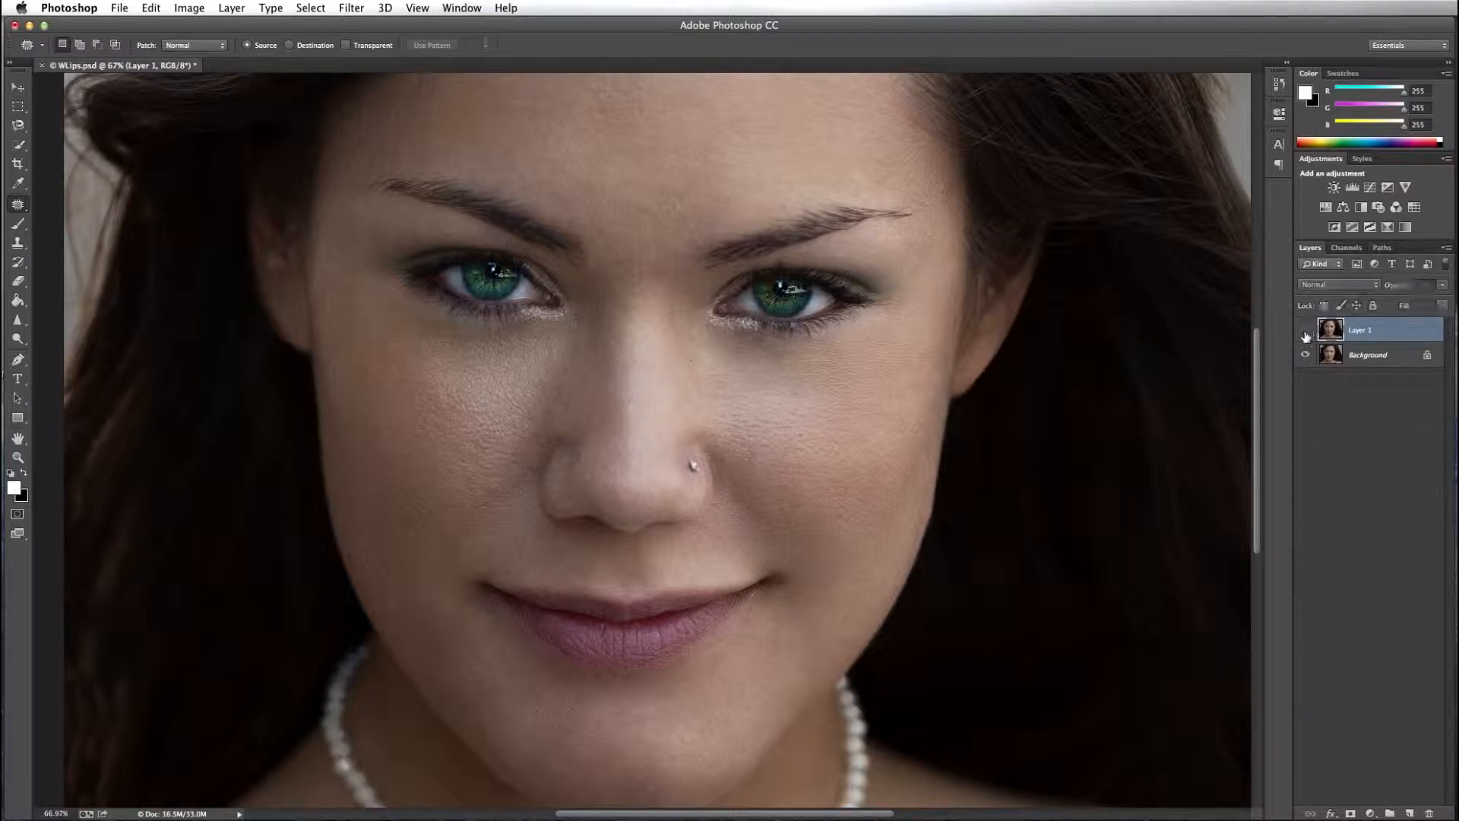
{"action": "left_click", "coordinate": [1307, 331]}
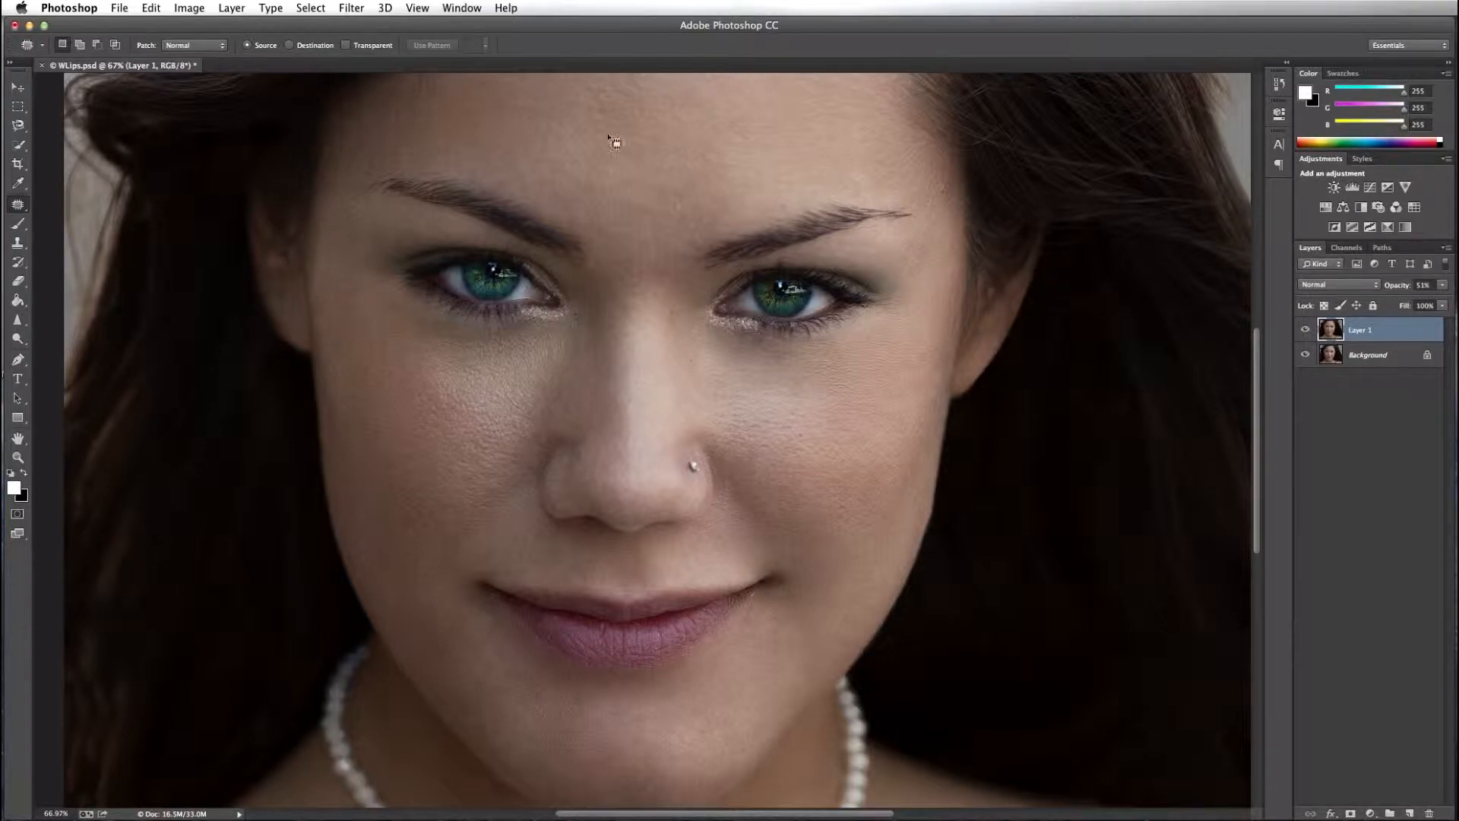
- Create a new empty layer in Normal mode at 100% opacity above the retouched layer
{"action": "left_click", "coordinate": [232, 11]}
{"action": "mouse_move", "coordinate": [308, 30]}
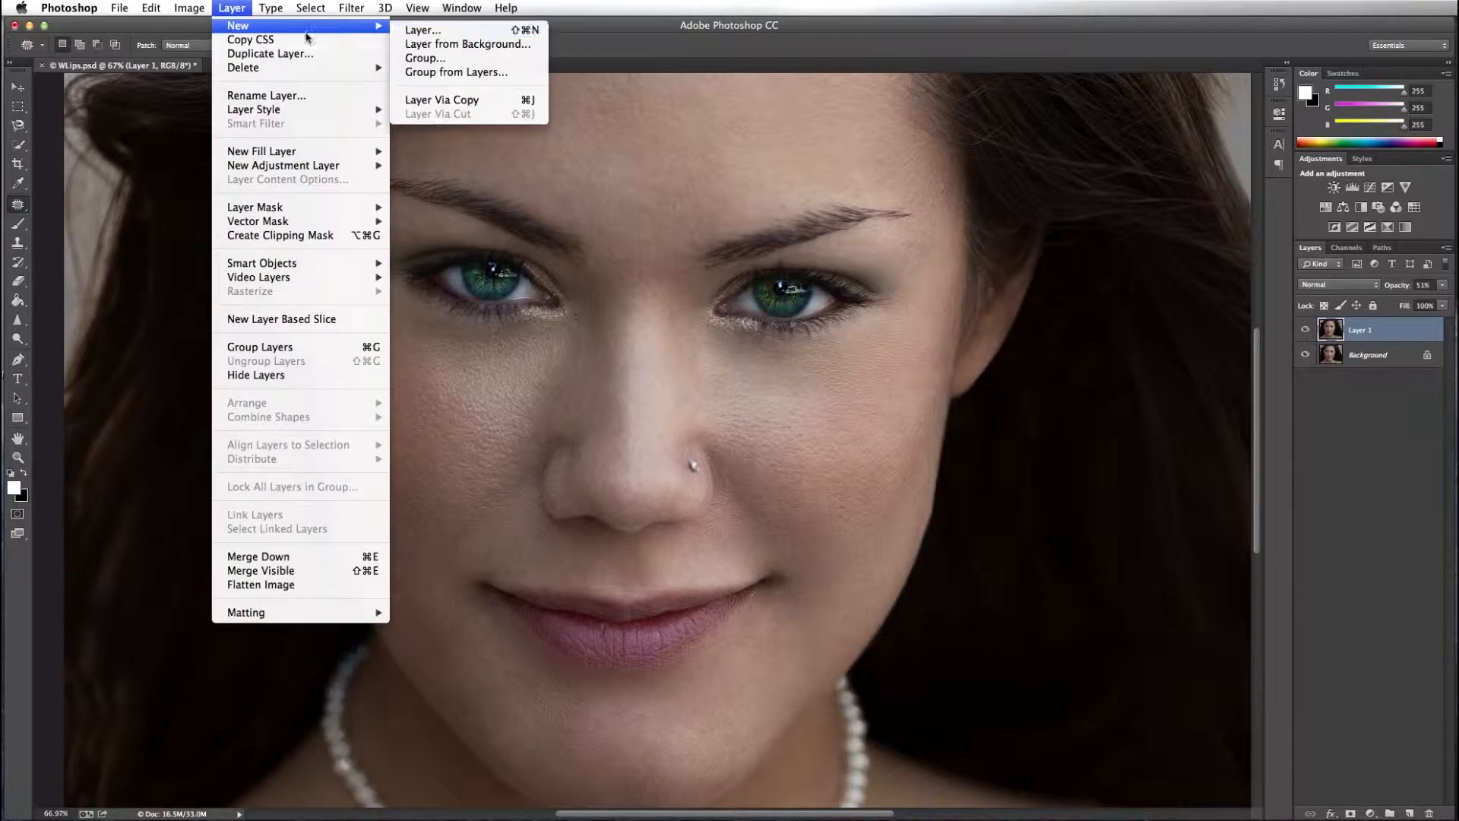
{"action": "left_click", "coordinate": [450, 32]}
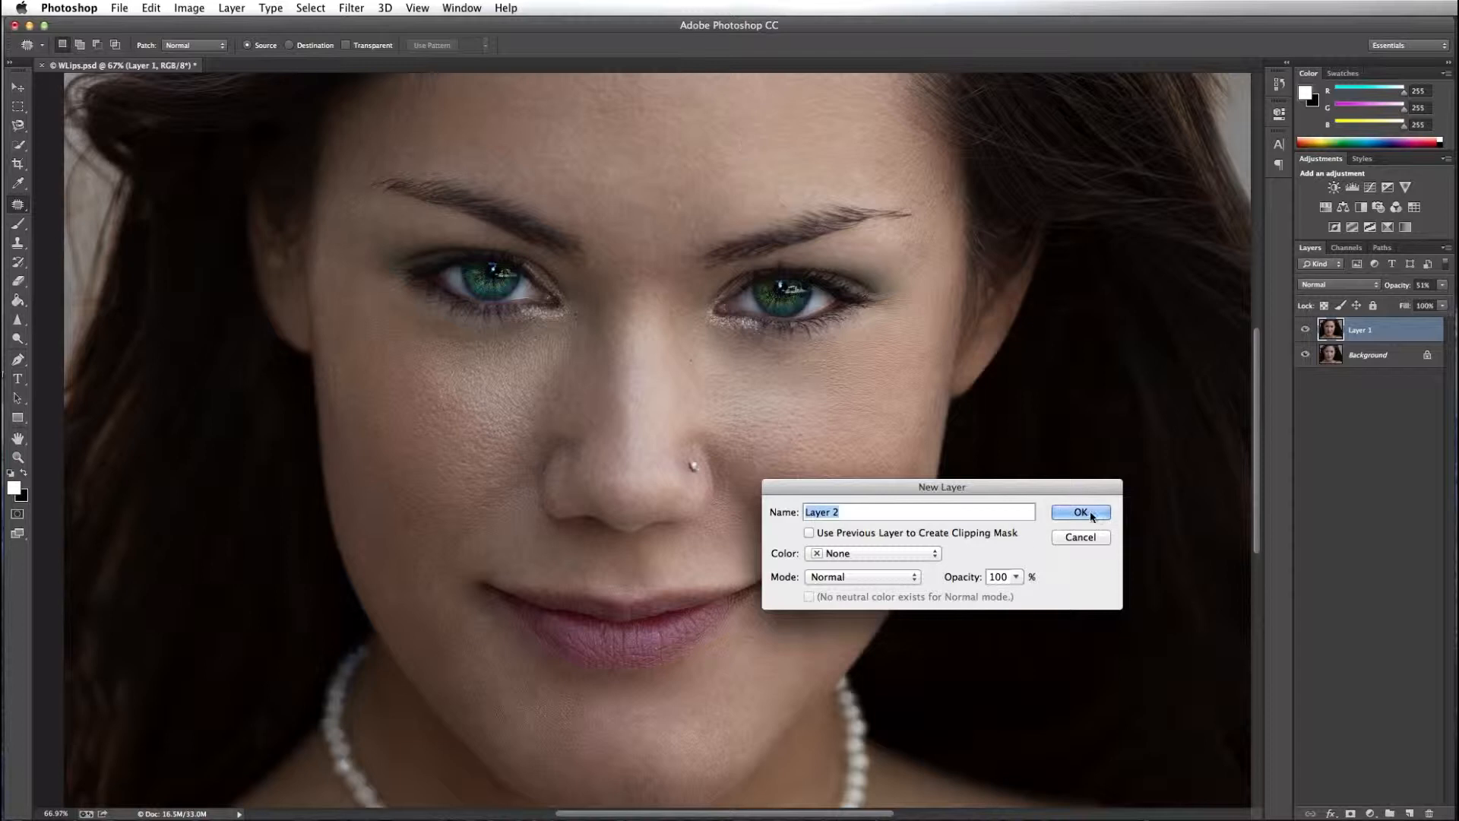
{"action": "left_click", "coordinate": [1092, 514]}
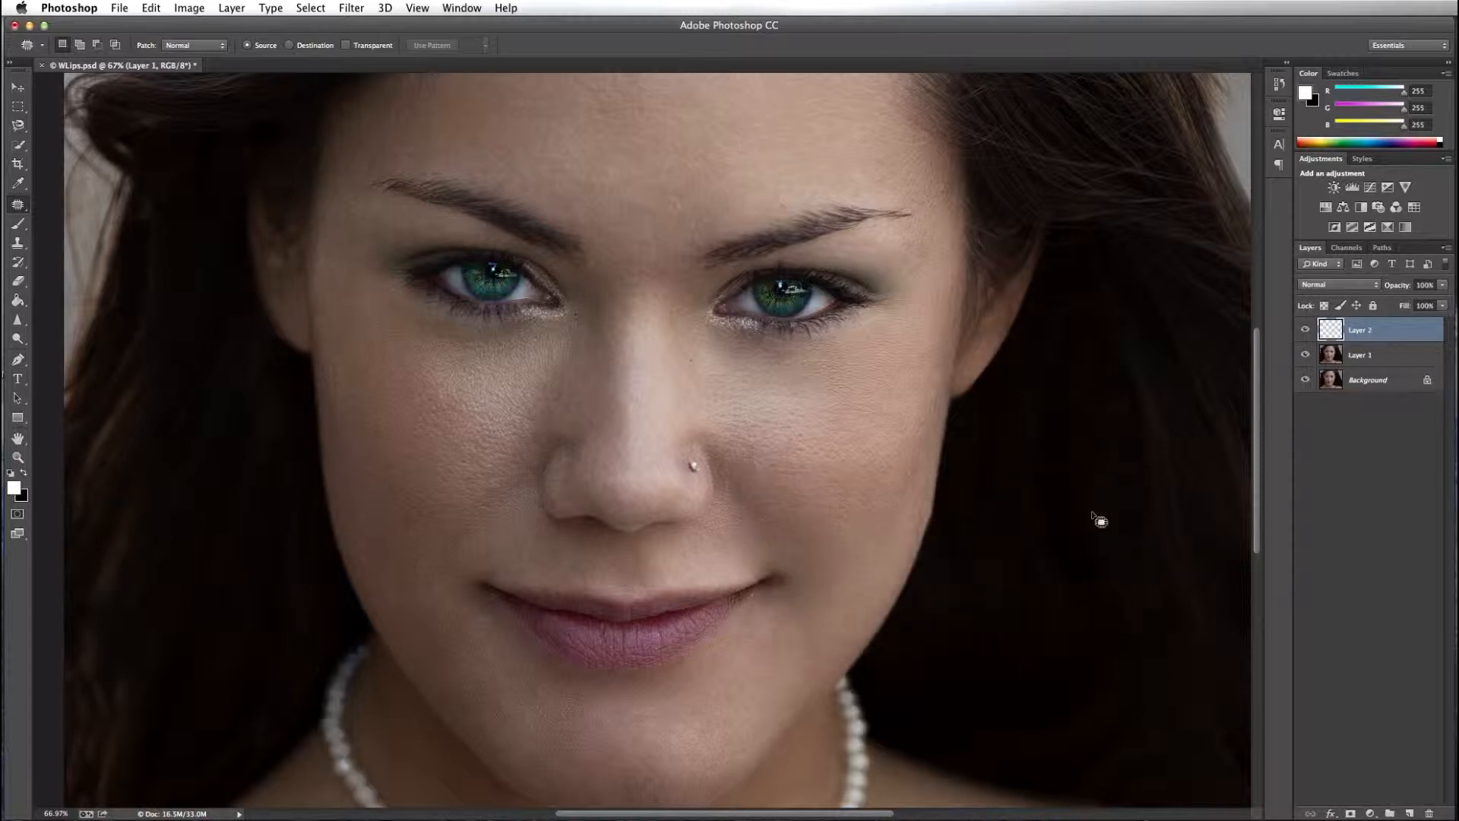
- Set the foreground color to a bright hot pink and show the color swatches
{"action": "left_click", "coordinate": [15, 489]}
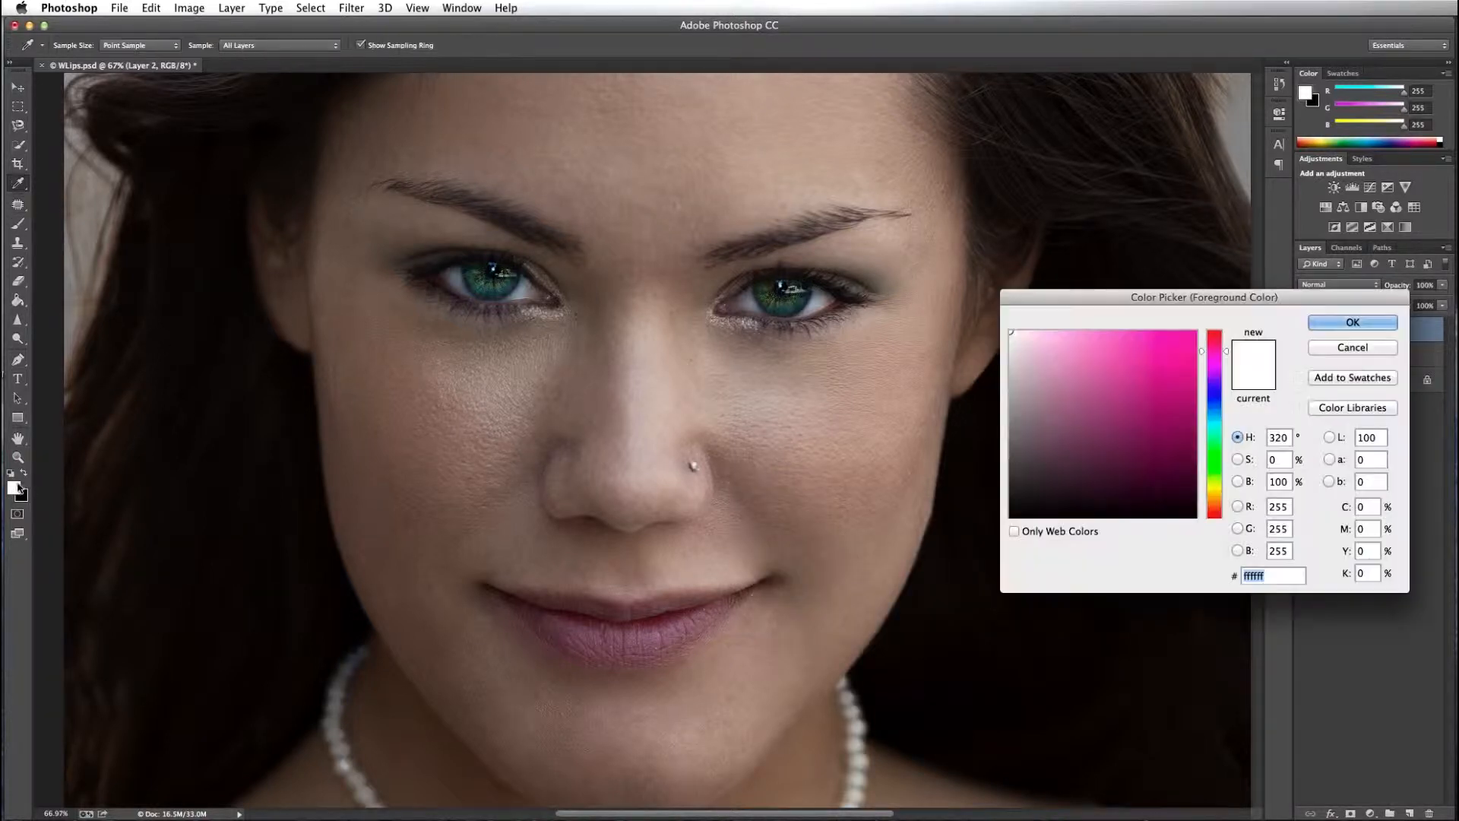
{"action": "left_click", "coordinate": [1355, 322]}
{"action": "key", "text": "j"}
{"action": "left_click", "coordinate": [1343, 73]}
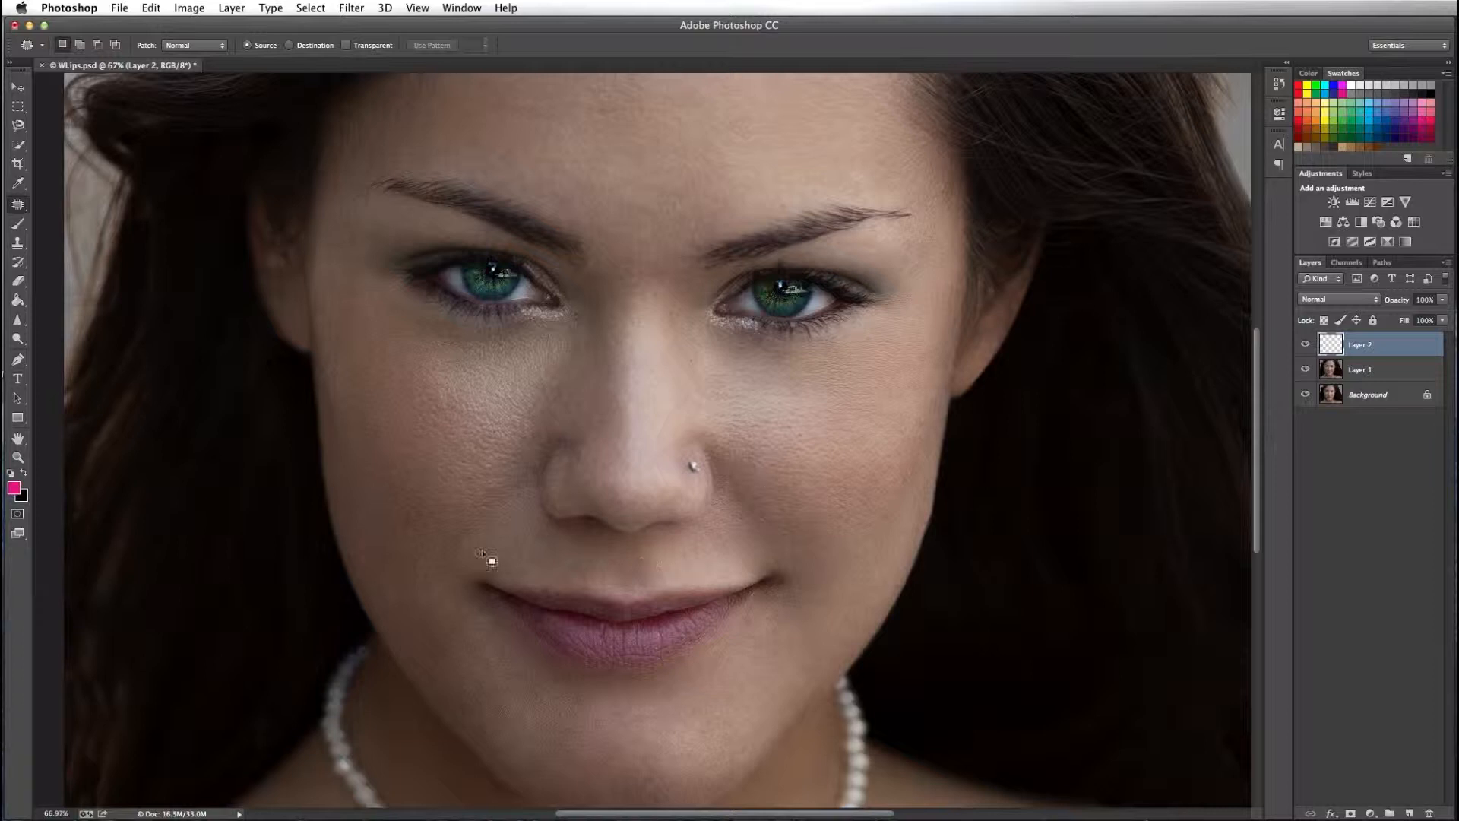
- Paint the lips pink on the empty layer using a 76 px brush with 0% hardness
{"action": "left_click_drag", "start_coordinate": [17, 222], "coordinate": [76, 222]}
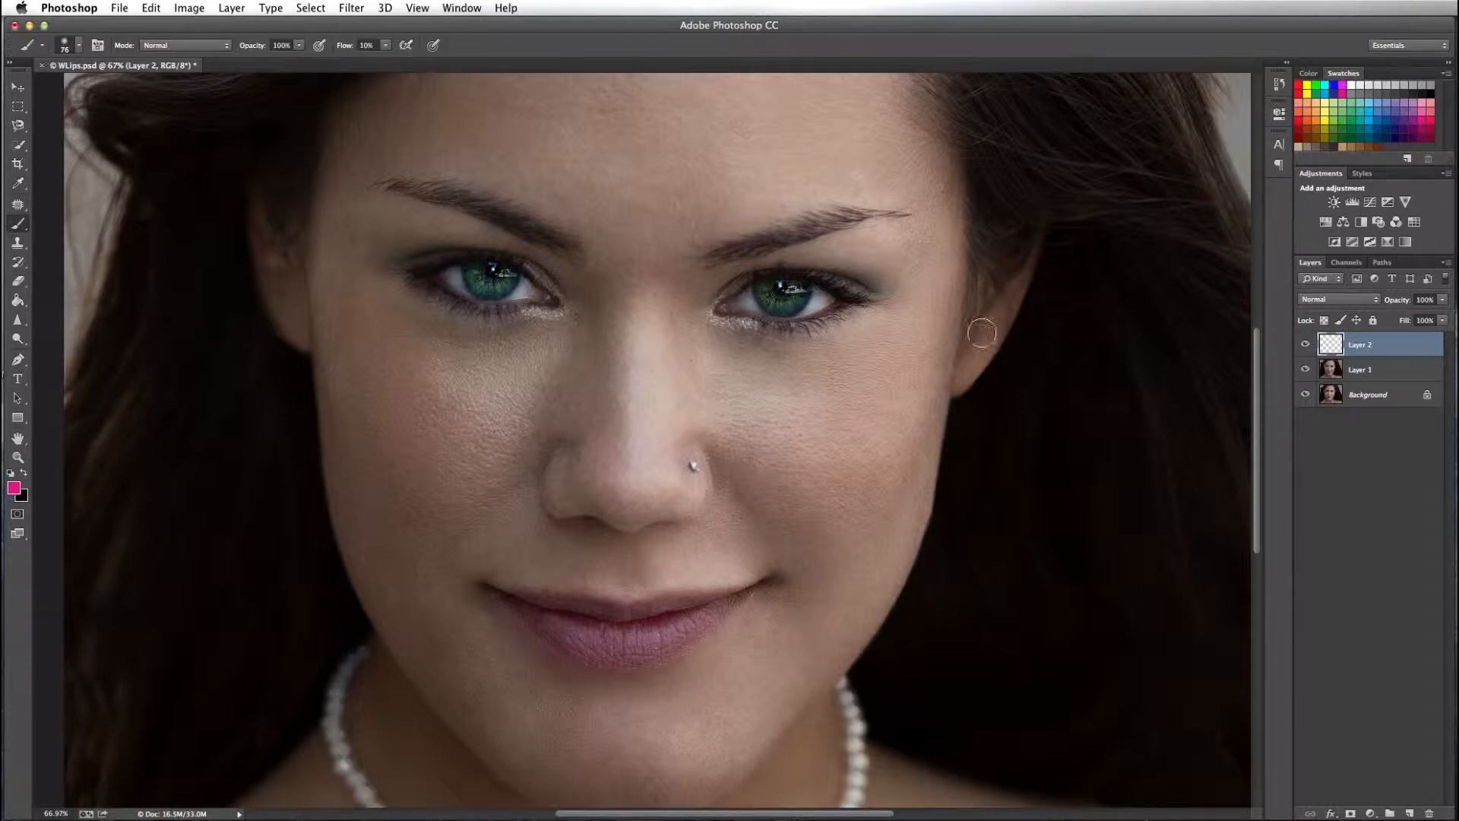
{"action": "left_click", "coordinate": [77, 46]}
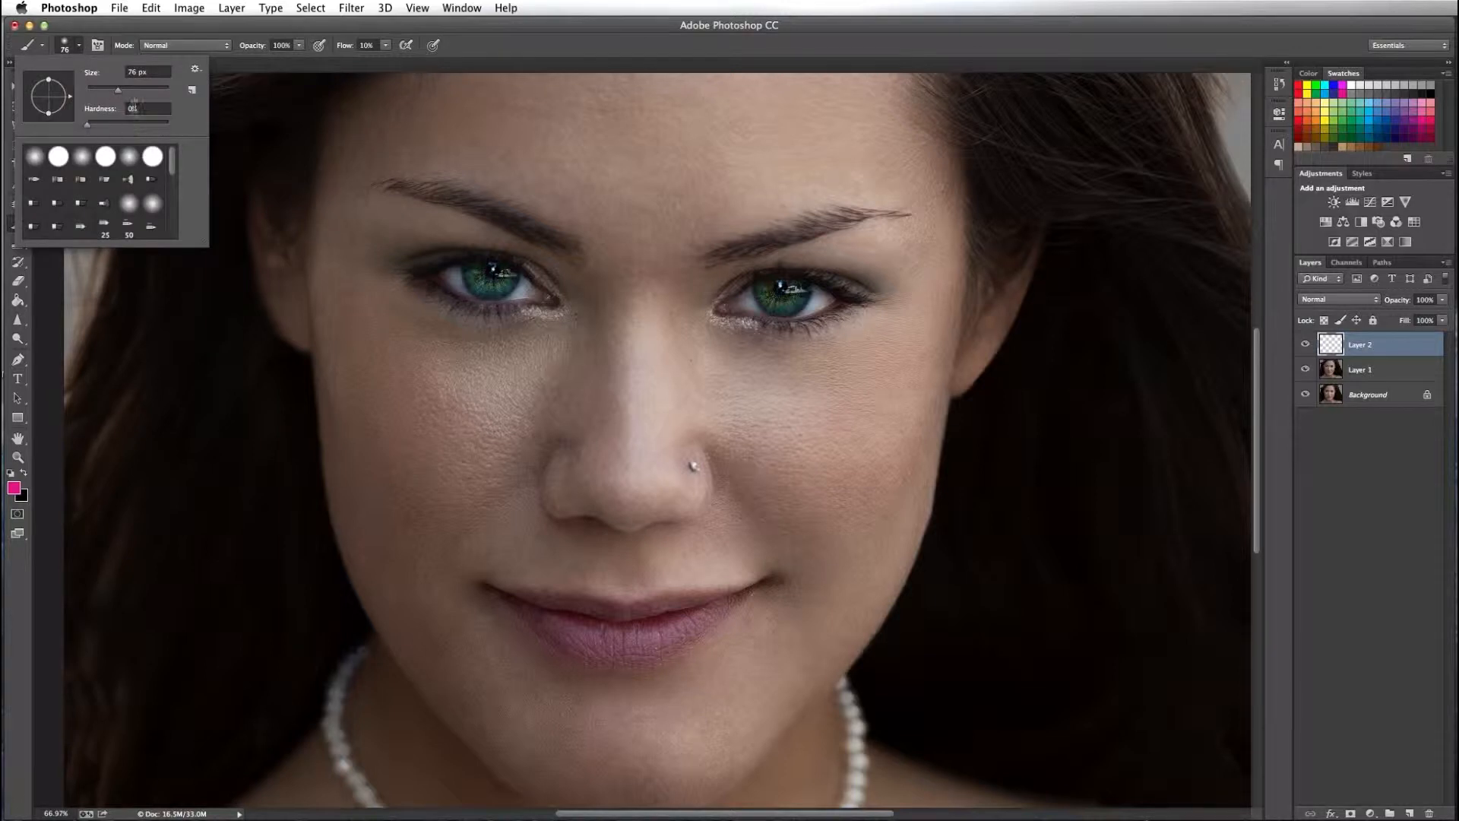
{"action": "mouse_move", "coordinate": [593, 641]}
{"action": "left_mouse_down"}
{"action": "mouse_move", "coordinate": [679, 631]}
{"action": "mouse_move", "coordinate": [576, 629]}
{"action": "mouse_move", "coordinate": [708, 614]}
{"action": "mouse_move", "coordinate": [649, 634]}
{"action": "mouse_move", "coordinate": [692, 623]}
{"action": "mouse_move", "coordinate": [600, 630]}
{"action": "mouse_move", "coordinate": [648, 630]}
{"action": "mouse_move", "coordinate": [524, 607]}
{"action": "mouse_move", "coordinate": [611, 655]}
{"action": "mouse_move", "coordinate": [613, 640]}
{"action": "mouse_move", "coordinate": [586, 638]}
{"action": "mouse_move", "coordinate": [696, 629]}
{"action": "mouse_move", "coordinate": [640, 647]}
{"action": "mouse_move", "coordinate": [592, 639]}
{"action": "mouse_move", "coordinate": [521, 593]}
{"action": "mouse_move", "coordinate": [617, 619]}
{"action": "mouse_move", "coordinate": [743, 596]}
{"action": "mouse_move", "coordinate": [637, 616]}
{"action": "mouse_move", "coordinate": [721, 598]}
{"action": "mouse_move", "coordinate": [548, 602]}
{"action": "mouse_move", "coordinate": [543, 619]}
{"action": "mouse_move", "coordinate": [541, 605]}
{"action": "mouse_move", "coordinate": [596, 651]}
{"action": "mouse_move", "coordinate": [641, 642]}
{"action": "mouse_move", "coordinate": [586, 636]}
{"action": "mouse_move", "coordinate": [675, 632]}
{"action": "mouse_move", "coordinate": [653, 635]}
{"action": "mouse_move", "coordinate": [697, 607]}
{"action": "mouse_move", "coordinate": [609, 605]}
{"action": "mouse_move", "coordinate": [700, 628]}
{"action": "mouse_move", "coordinate": [630, 644]}
{"action": "mouse_move", "coordinate": [668, 625]}
{"action": "mouse_move", "coordinate": [605, 613]}
{"action": "mouse_move", "coordinate": [677, 628]}
{"action": "mouse_move", "coordinate": [691, 609]}
{"action": "mouse_move", "coordinate": [638, 622]}
{"action": "mouse_move", "coordinate": [707, 612]}
{"action": "mouse_move", "coordinate": [608, 615]}
{"action": "mouse_move", "coordinate": [662, 627]}
{"action": "left_mouse_up"}
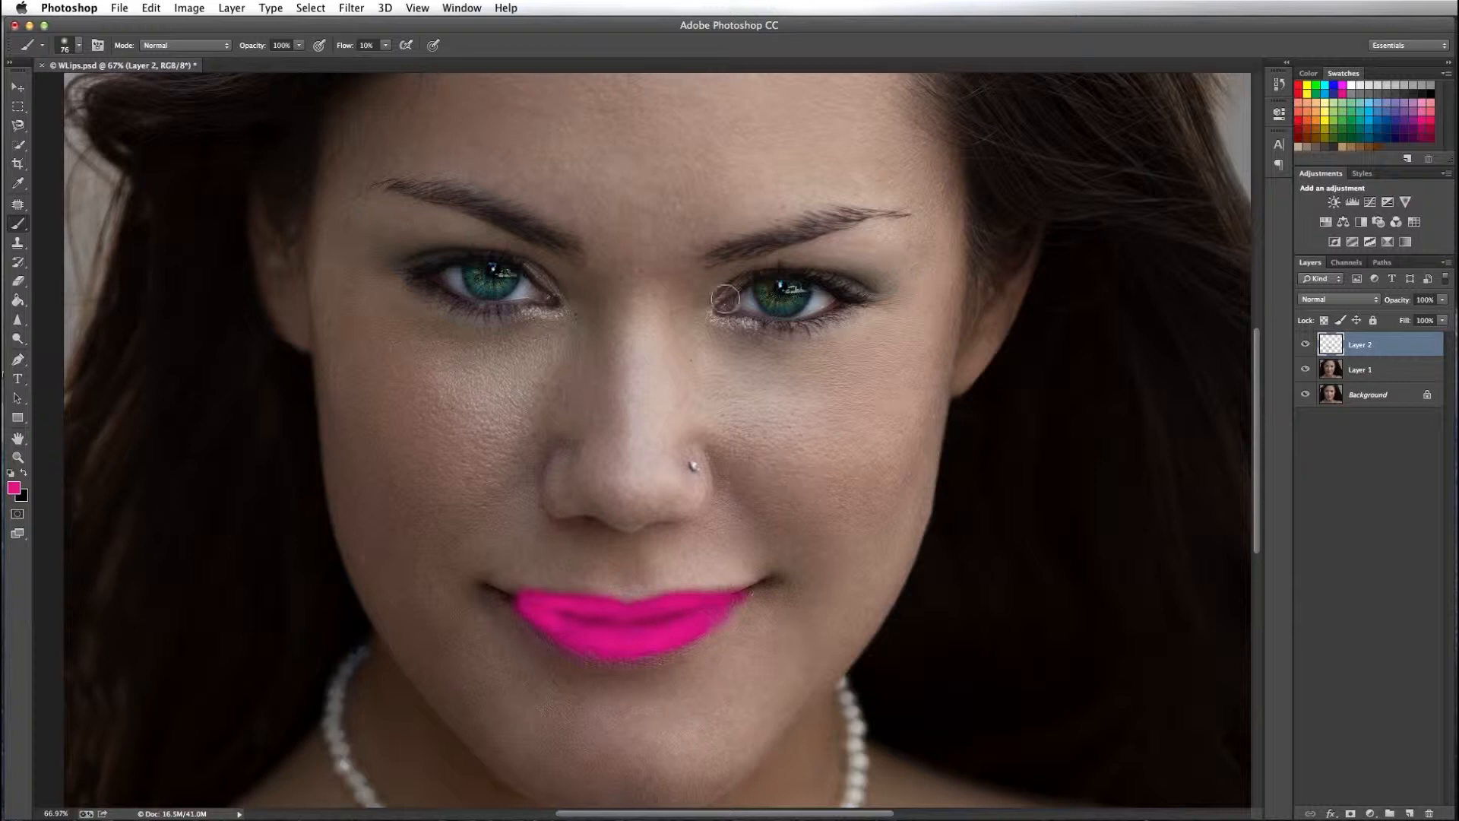
- Brush pink eyeshadow between the eyelid and eyebrow of both eyes
{"action": "mouse_move", "coordinate": [772, 258]}
{"action": "left_mouse_down"}
{"action": "mouse_move", "coordinate": [719, 270]}
{"action": "mouse_move", "coordinate": [749, 256]}
{"action": "mouse_move", "coordinate": [700, 292]}
{"action": "mouse_move", "coordinate": [764, 254]}
{"action": "mouse_move", "coordinate": [857, 233]}
{"action": "mouse_move", "coordinate": [769, 262]}
{"action": "mouse_move", "coordinate": [880, 277]}
{"action": "mouse_move", "coordinate": [853, 239]}
{"action": "mouse_move", "coordinate": [880, 250]}
{"action": "mouse_move", "coordinate": [875, 228]}
{"action": "mouse_move", "coordinate": [891, 230]}
{"action": "mouse_move", "coordinate": [887, 265]}
{"action": "mouse_move", "coordinate": [897, 237]}
{"action": "mouse_move", "coordinate": [885, 283]}
{"action": "mouse_move", "coordinate": [894, 233]}
{"action": "mouse_move", "coordinate": [750, 243]}
{"action": "left_mouse_up"}
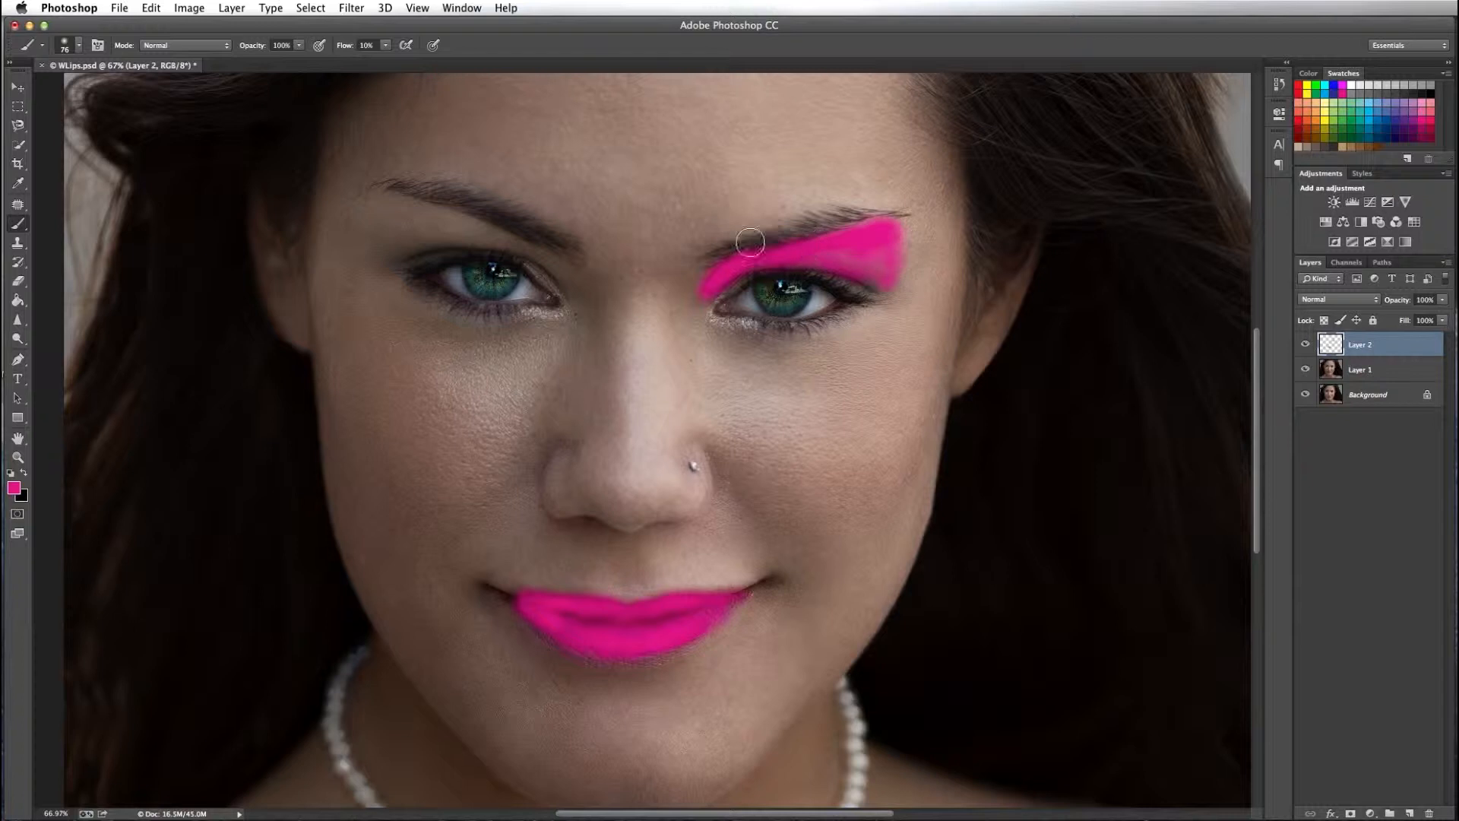
{"action": "mouse_move", "coordinate": [560, 261]}
{"action": "left_mouse_down"}
{"action": "mouse_move", "coordinate": [383, 199]}
{"action": "mouse_move", "coordinate": [455, 211]}
{"action": "mouse_move", "coordinate": [387, 216]}
{"action": "mouse_move", "coordinate": [478, 221]}
{"action": "mouse_move", "coordinate": [431, 230]}
{"action": "mouse_move", "coordinate": [478, 234]}
{"action": "mouse_move", "coordinate": [386, 263]}
{"action": "mouse_move", "coordinate": [510, 248]}
{"action": "mouse_move", "coordinate": [401, 230]}
{"action": "mouse_move", "coordinate": [398, 211]}
{"action": "mouse_move", "coordinate": [401, 247]}
{"action": "mouse_move", "coordinate": [385, 212]}
{"action": "mouse_move", "coordinate": [375, 250]}
{"action": "mouse_move", "coordinate": [452, 222]}
{"action": "mouse_move", "coordinate": [429, 215]}
{"action": "mouse_move", "coordinate": [521, 233]}
{"action": "mouse_move", "coordinate": [499, 234]}
{"action": "mouse_move", "coordinate": [565, 268]}
{"action": "mouse_move", "coordinate": [561, 284]}
{"action": "mouse_move", "coordinate": [557, 269]}
{"action": "mouse_move", "coordinate": [623, 292]}
{"action": "mouse_move", "coordinate": [589, 267]}
{"action": "left_mouse_up"}
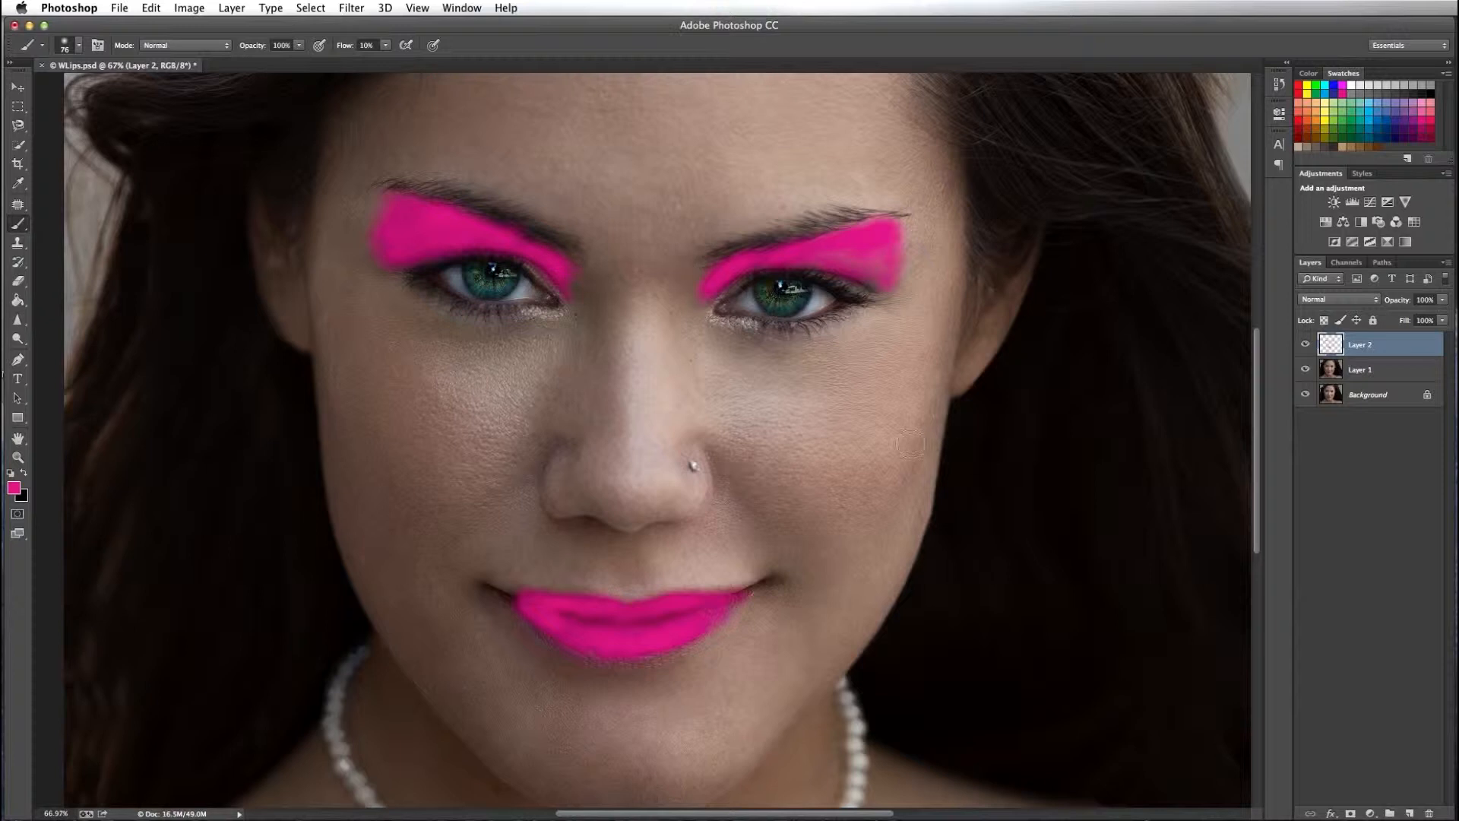
{"action": "left_click", "coordinate": [19, 282]}
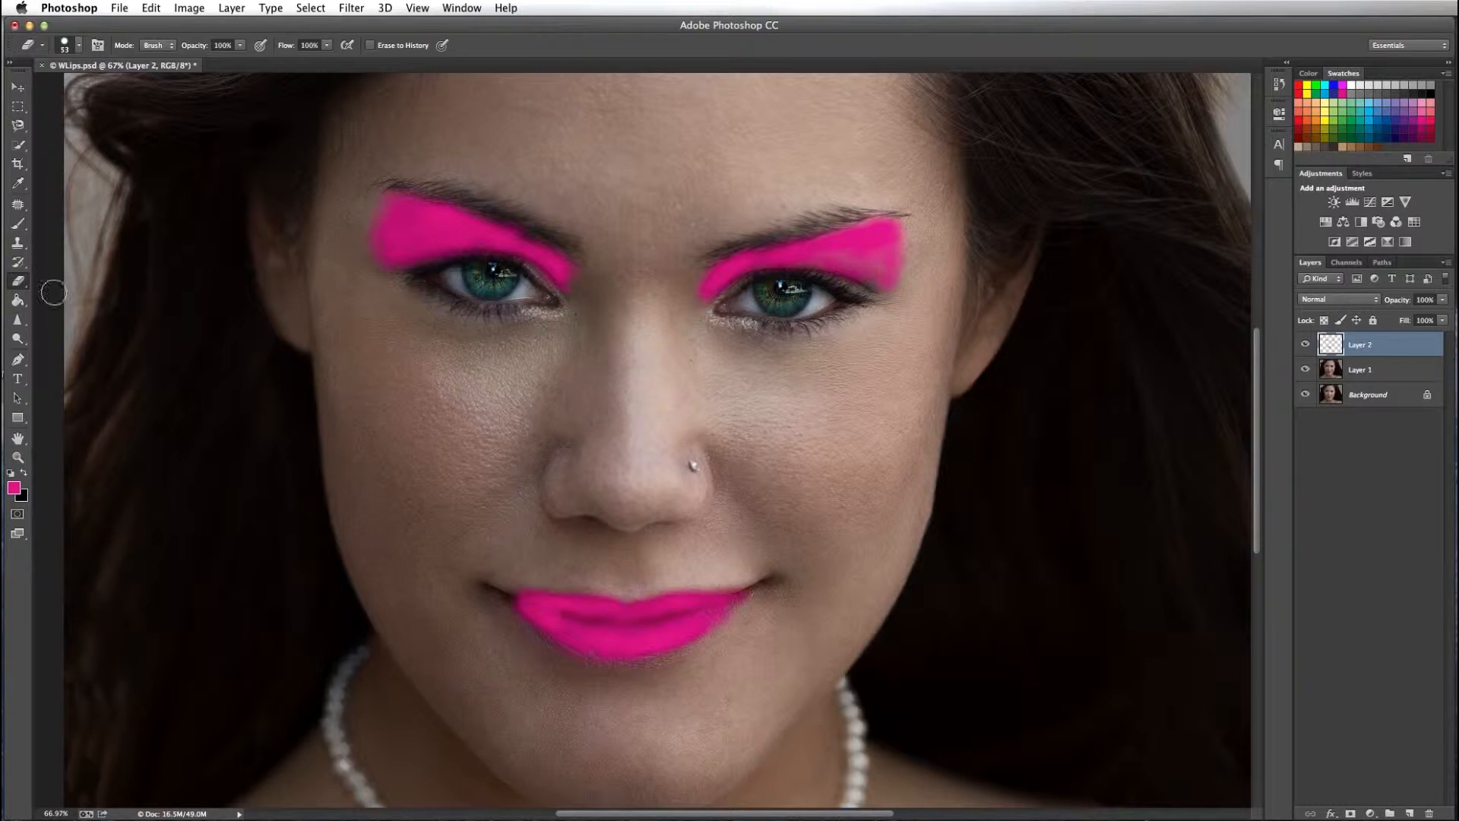
{"action": "left_click_drag", "start_coordinate": [19, 223], "coordinate": [69, 218]}
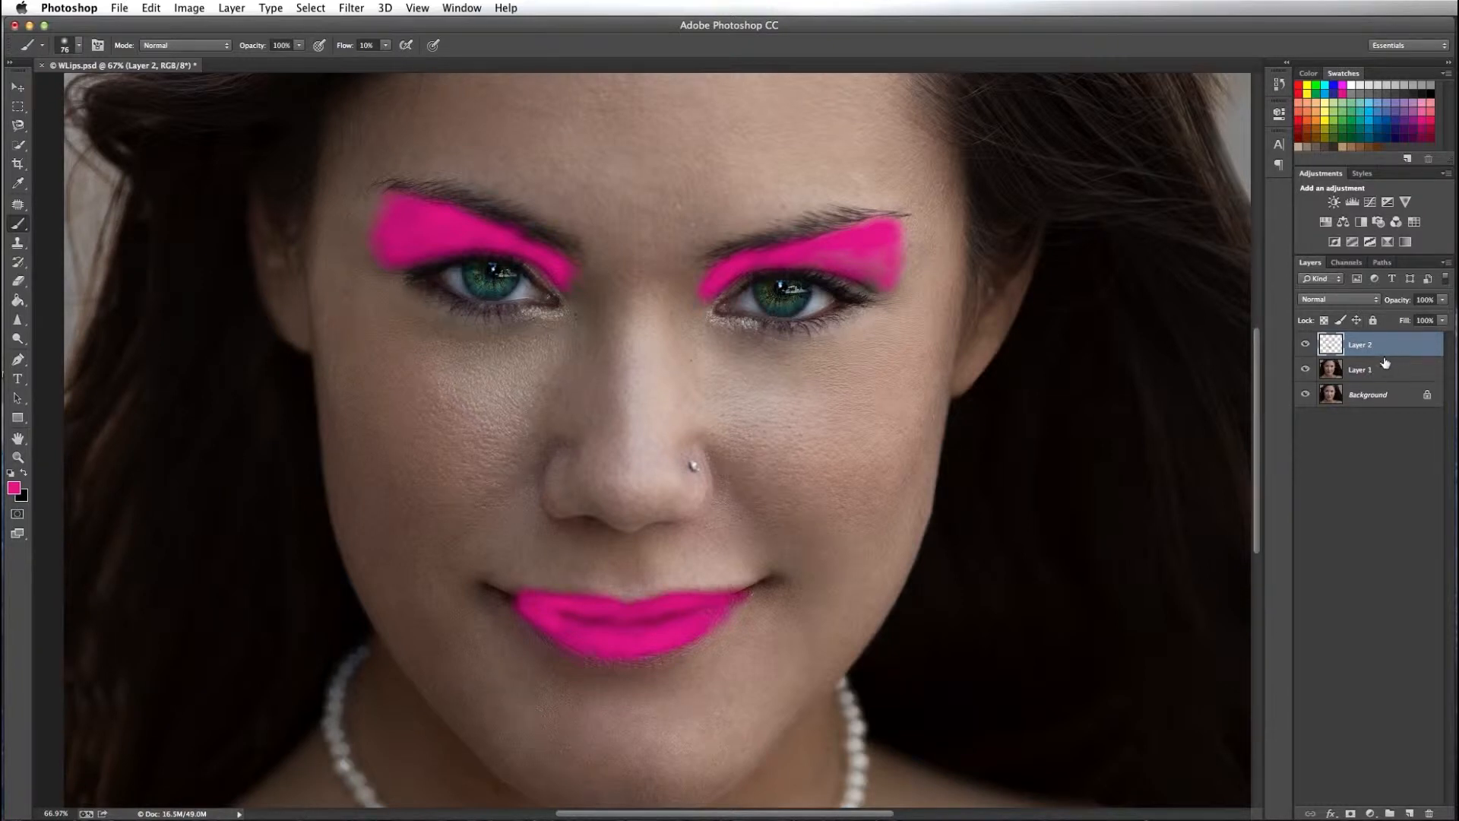
- Set the makeup layer's blend mode to Color and lower its opacity to 23%
{"action": "left_click", "coordinate": [1377, 302]}
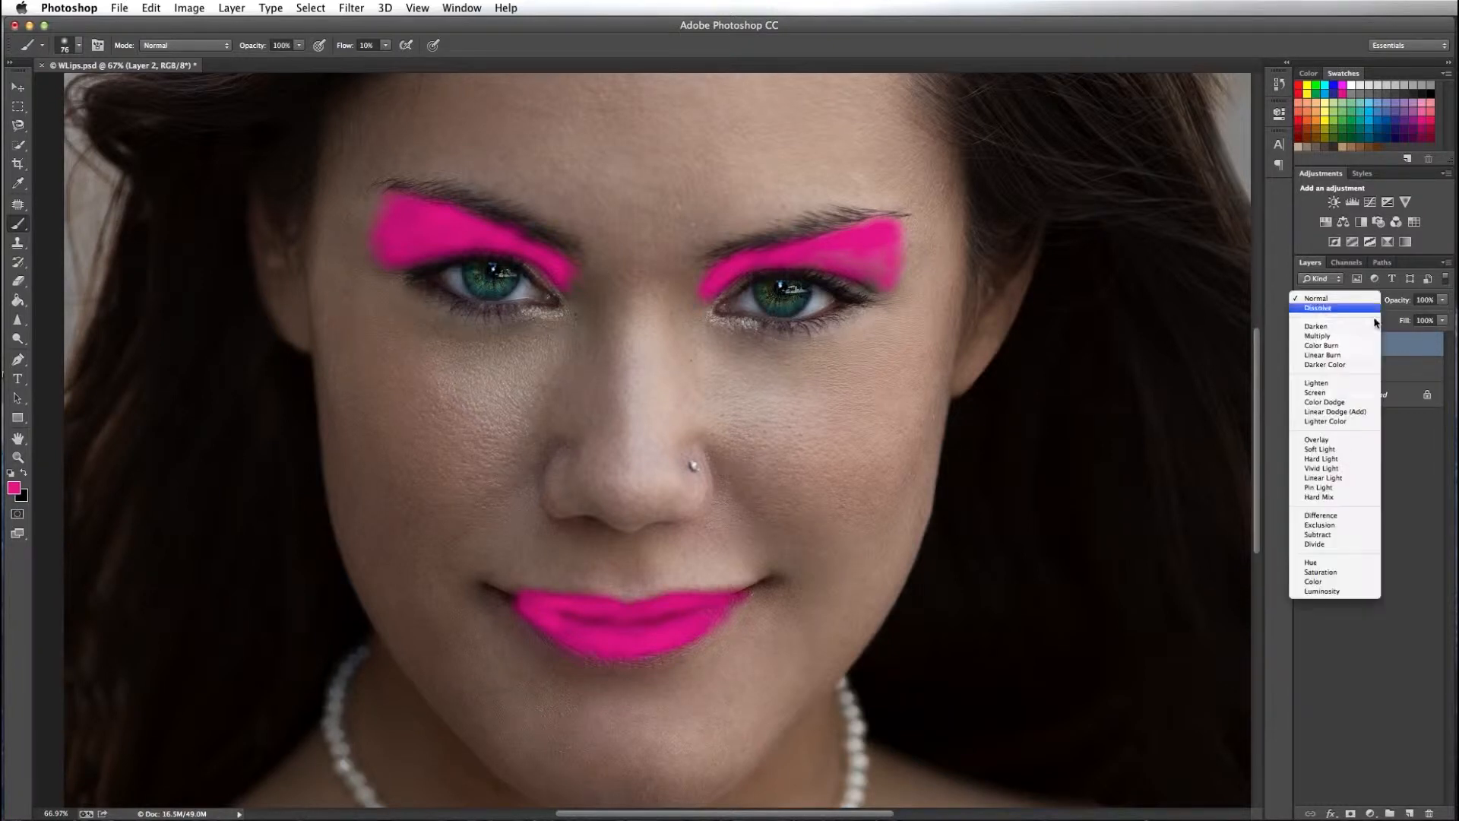
{"action": "left_click", "coordinate": [1337, 584]}
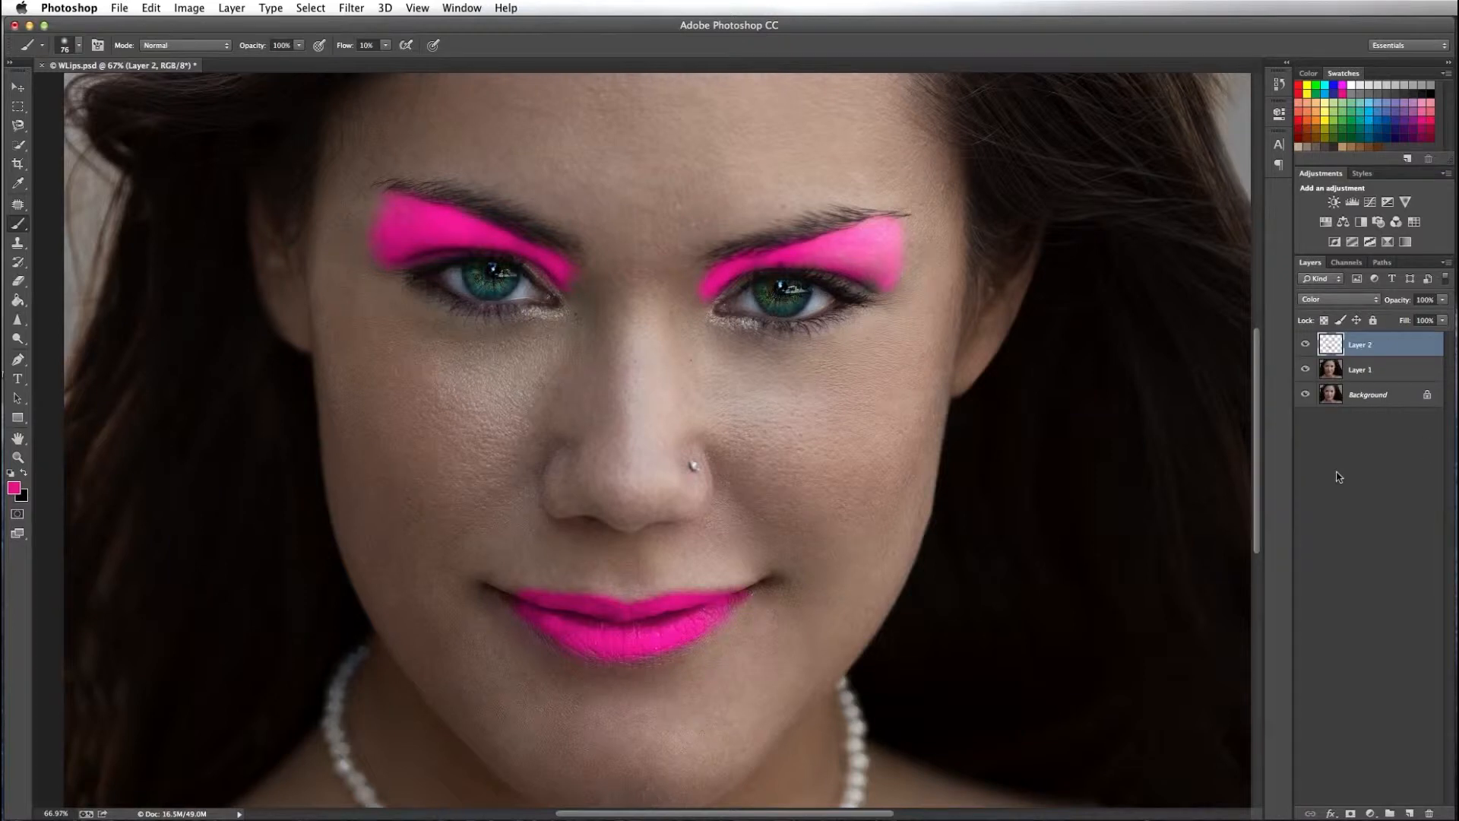
{"action": "left_click", "coordinate": [1306, 344]}
{"action": "left_click", "coordinate": [1305, 344]}
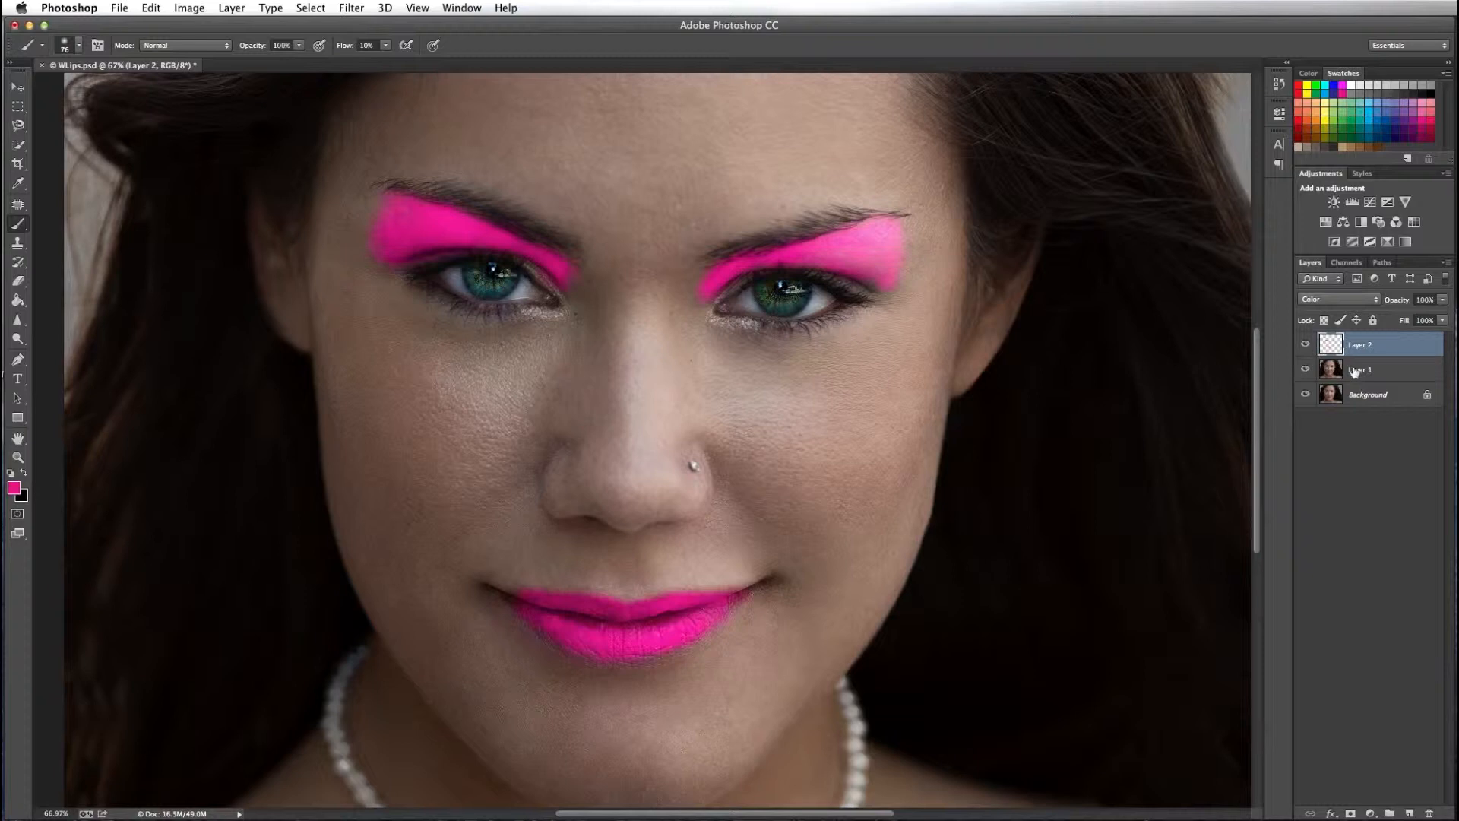
{"action": "left_click", "coordinate": [1442, 323]}
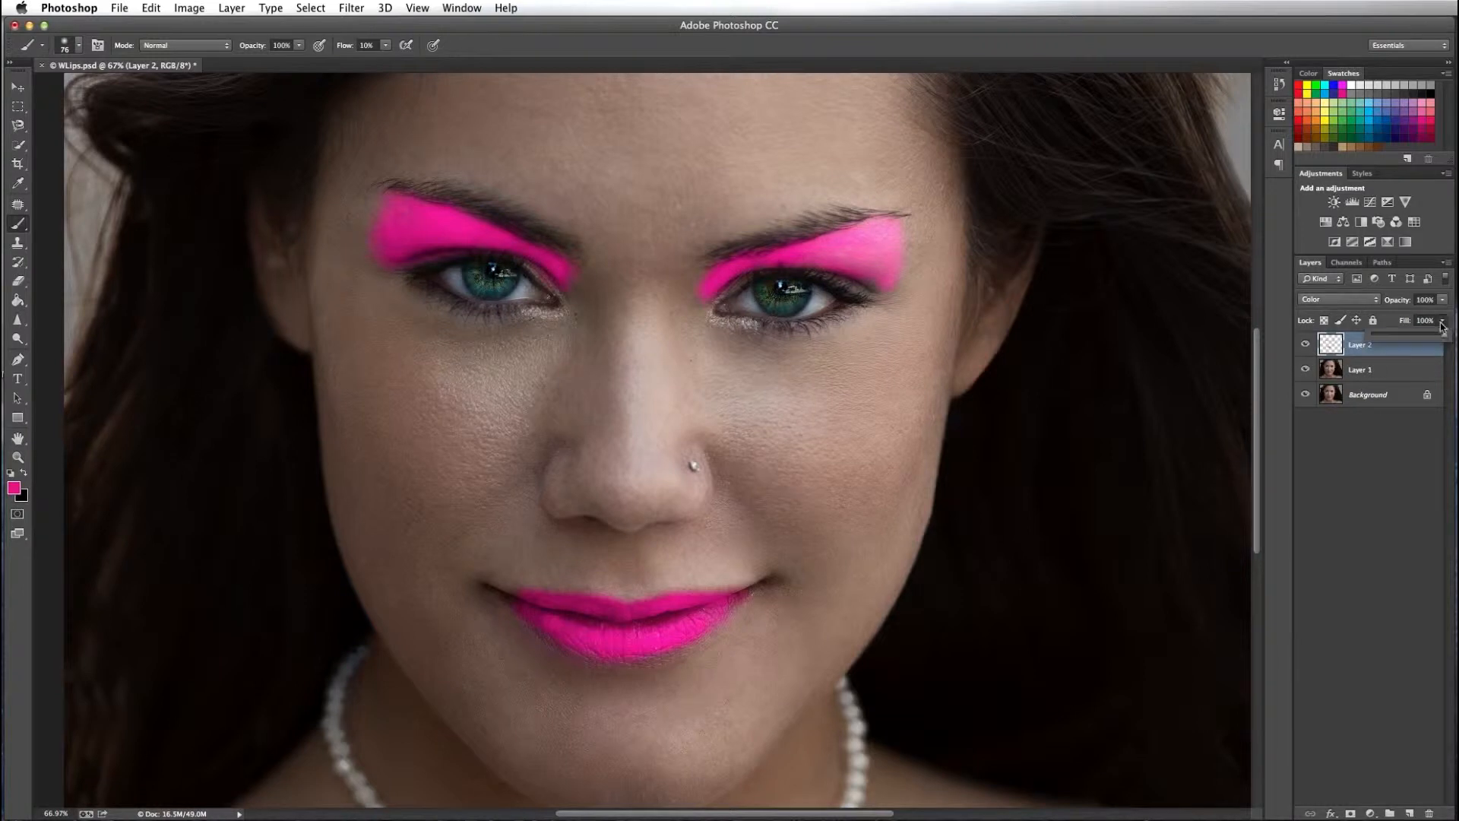
{"action": "left_click", "coordinate": [1444, 301]}
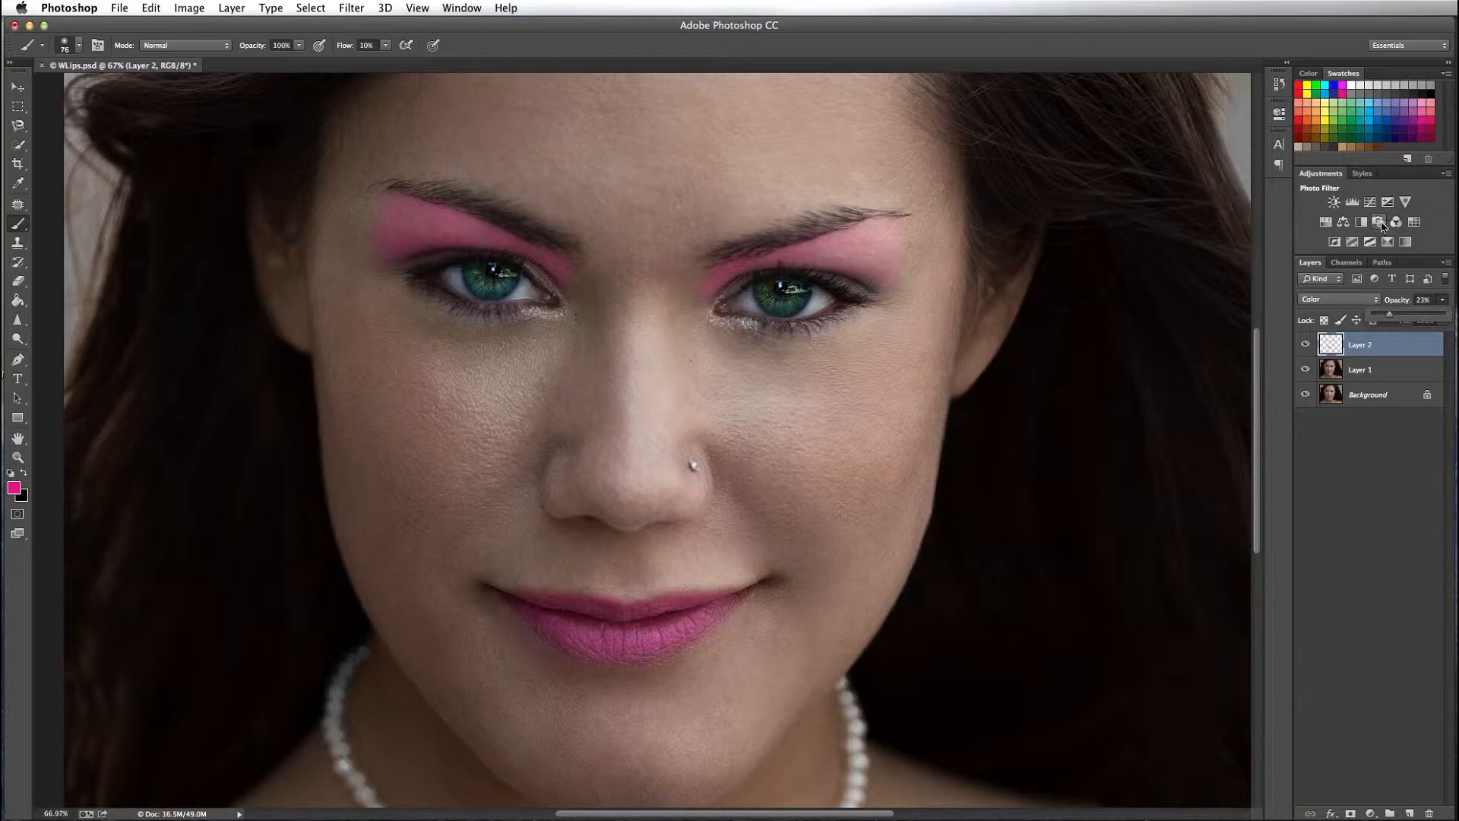
- Add a Hue/Saturation adjustment layer and clip it to the painted makeup layer
{"action": "left_click", "coordinate": [1326, 224]}
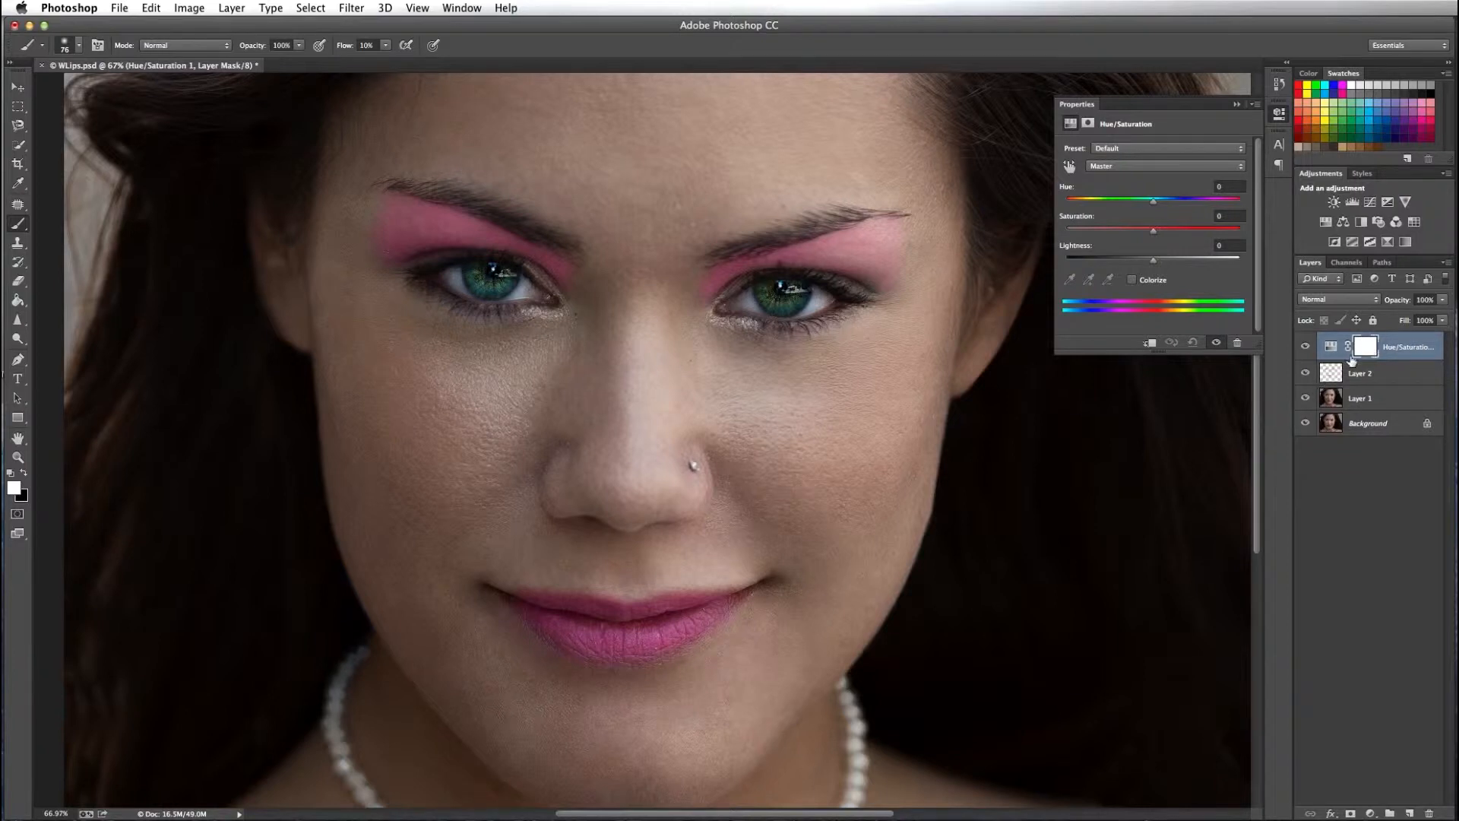
{"action": "left_click_drag", "start_coordinate": [1351, 360], "coordinate": [1345, 359]}
{"action": "left_click", "coordinate": [1354, 371]}
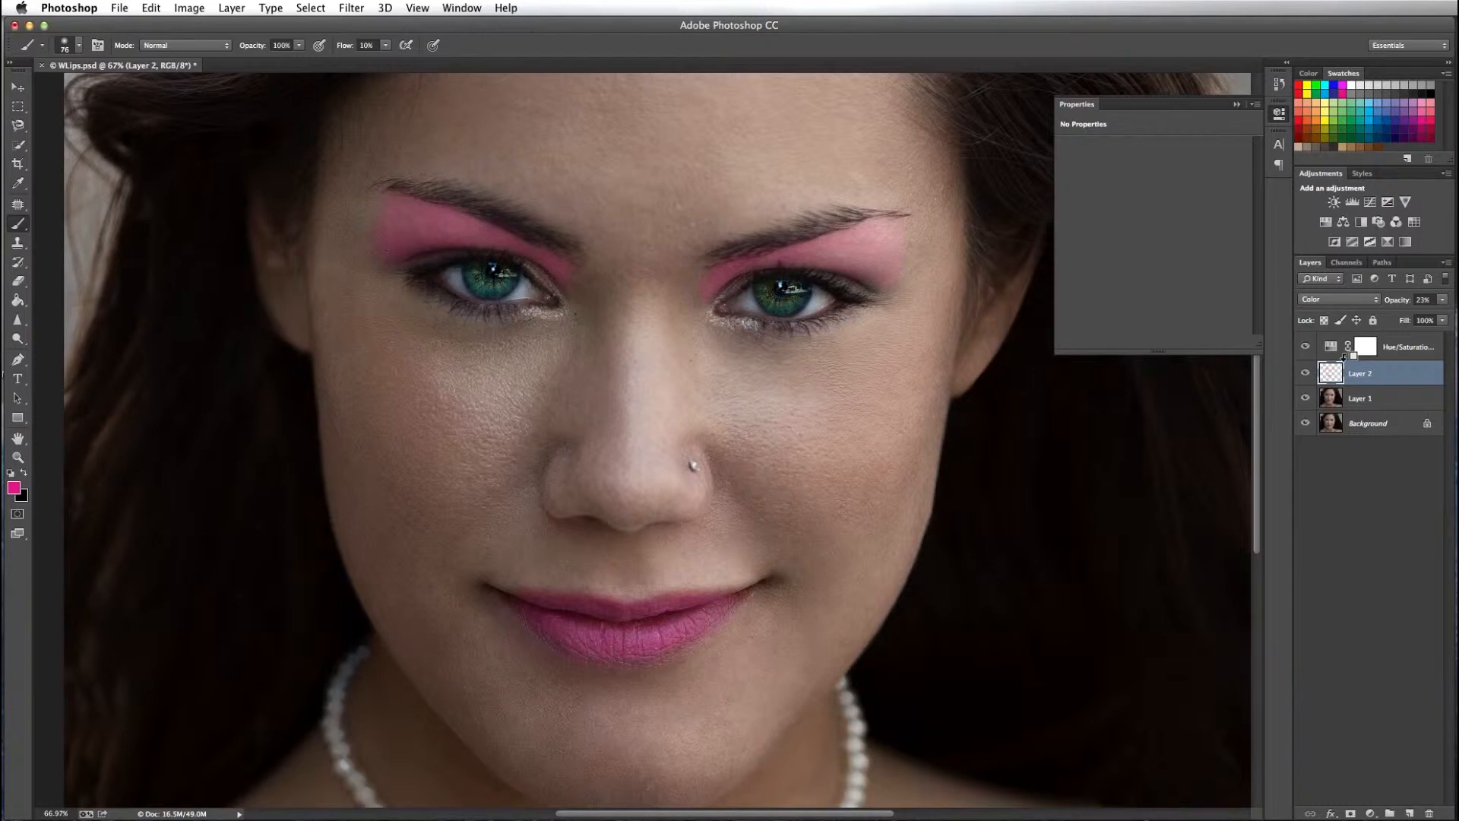
{"action": "left_click", "coordinate": [1341, 356], "text": "alt"}
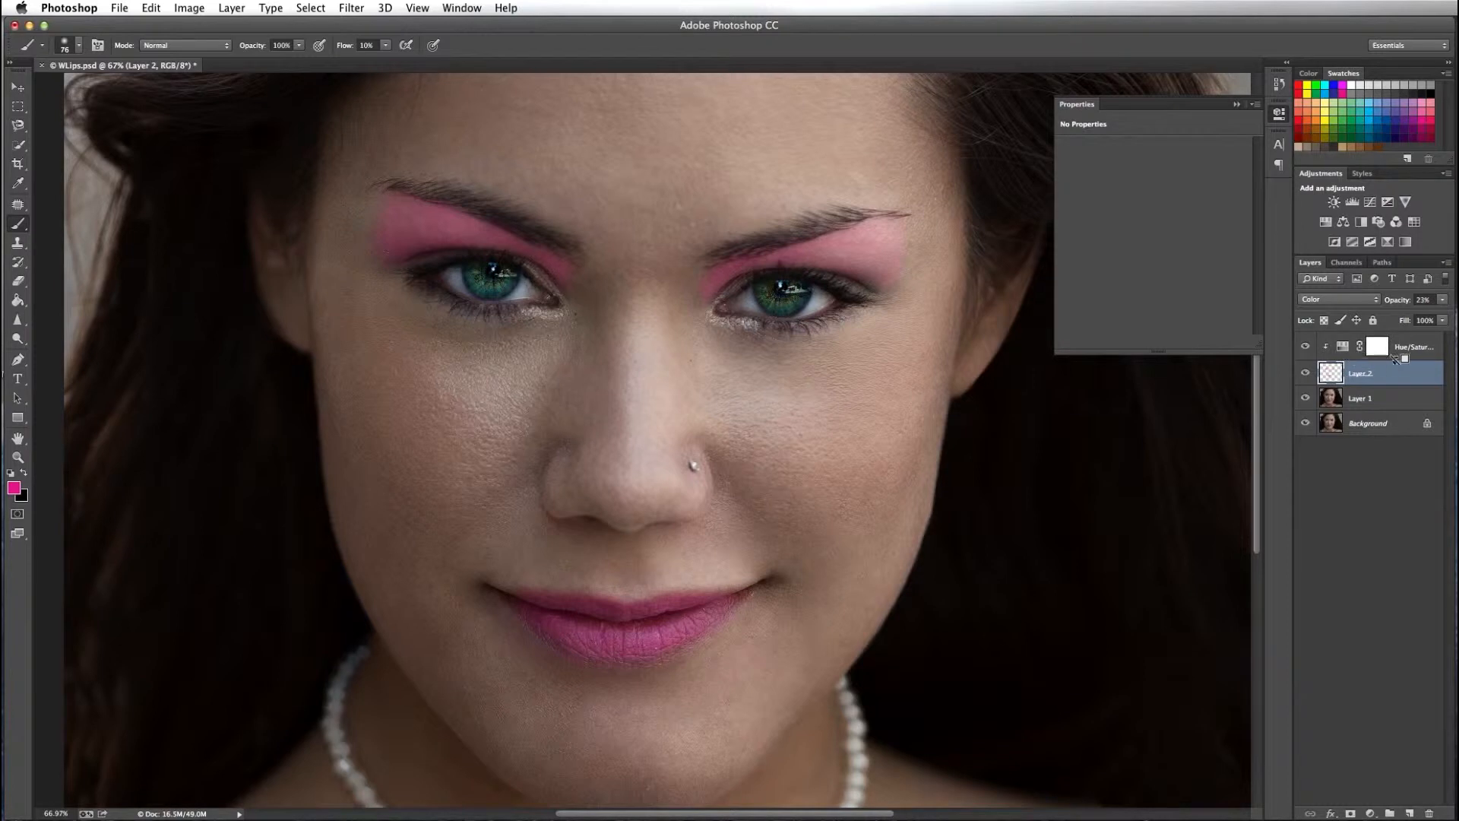
- Set the clipped Hue/Saturation adjustment to hue -23 and saturation -38
{"action": "left_click", "coordinate": [1347, 350]}
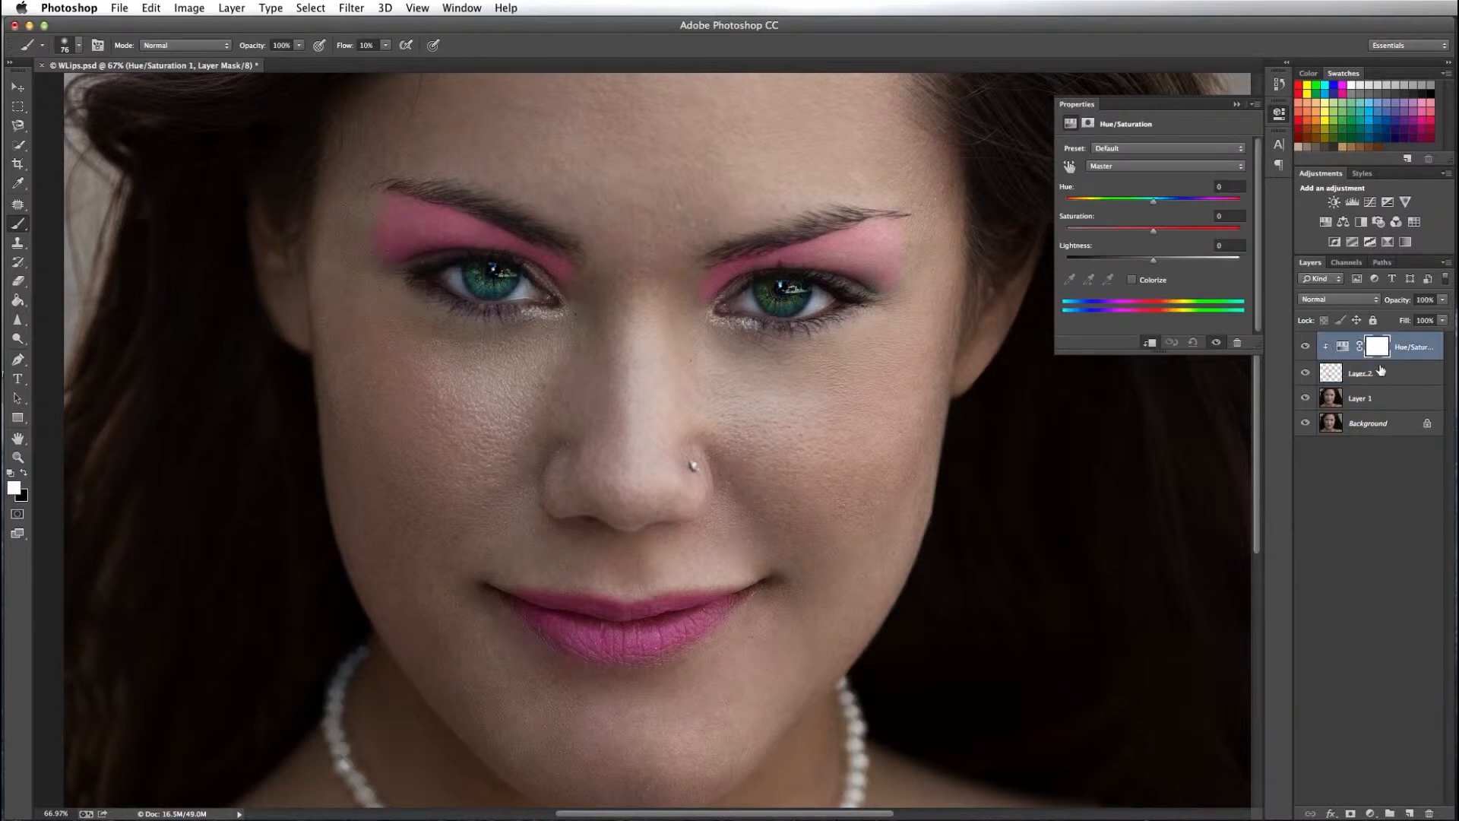
{"action": "mouse_move", "coordinate": [1153, 201]}
{"action": "left_mouse_down"}
{"action": "mouse_move", "coordinate": [1110, 213]}
{"action": "mouse_move", "coordinate": [1156, 216]}
{"action": "mouse_move", "coordinate": [1137, 214]}
{"action": "left_mouse_up"}
{"action": "mouse_move", "coordinate": [1138, 201]}
{"action": "left_mouse_down"}
{"action": "mouse_move", "coordinate": [1106, 204]}
{"action": "mouse_move", "coordinate": [1147, 204]}
{"action": "mouse_move", "coordinate": [1124, 204]}
{"action": "mouse_move", "coordinate": [1136, 236]}
{"action": "mouse_move", "coordinate": [1112, 237]}
{"action": "mouse_move", "coordinate": [1147, 200]}
{"action": "left_mouse_up"}
{"action": "mouse_move", "coordinate": [1145, 202]}
{"action": "left_mouse_down"}
{"action": "mouse_move", "coordinate": [1156, 207]}
{"action": "mouse_move", "coordinate": [1142, 209]}
{"action": "left_mouse_up"}
- Stamp all visible layers into a new merged layer above the Hue/Saturation adjustment
{"action": "left_click", "coordinate": [17, 457]}
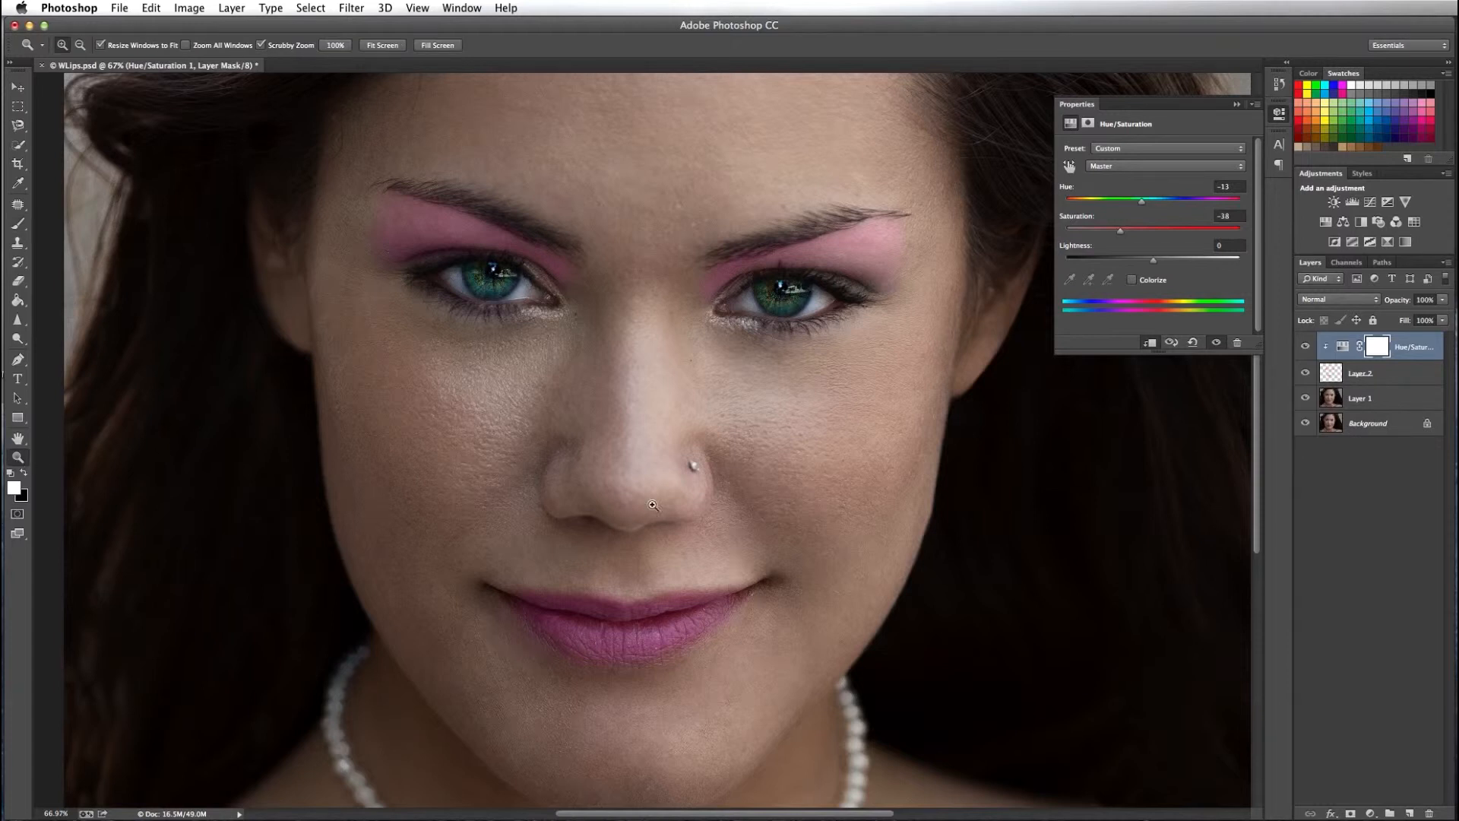
{"action": "left_click", "coordinate": [1418, 349]}
{"action": "key", "text": "alt"}
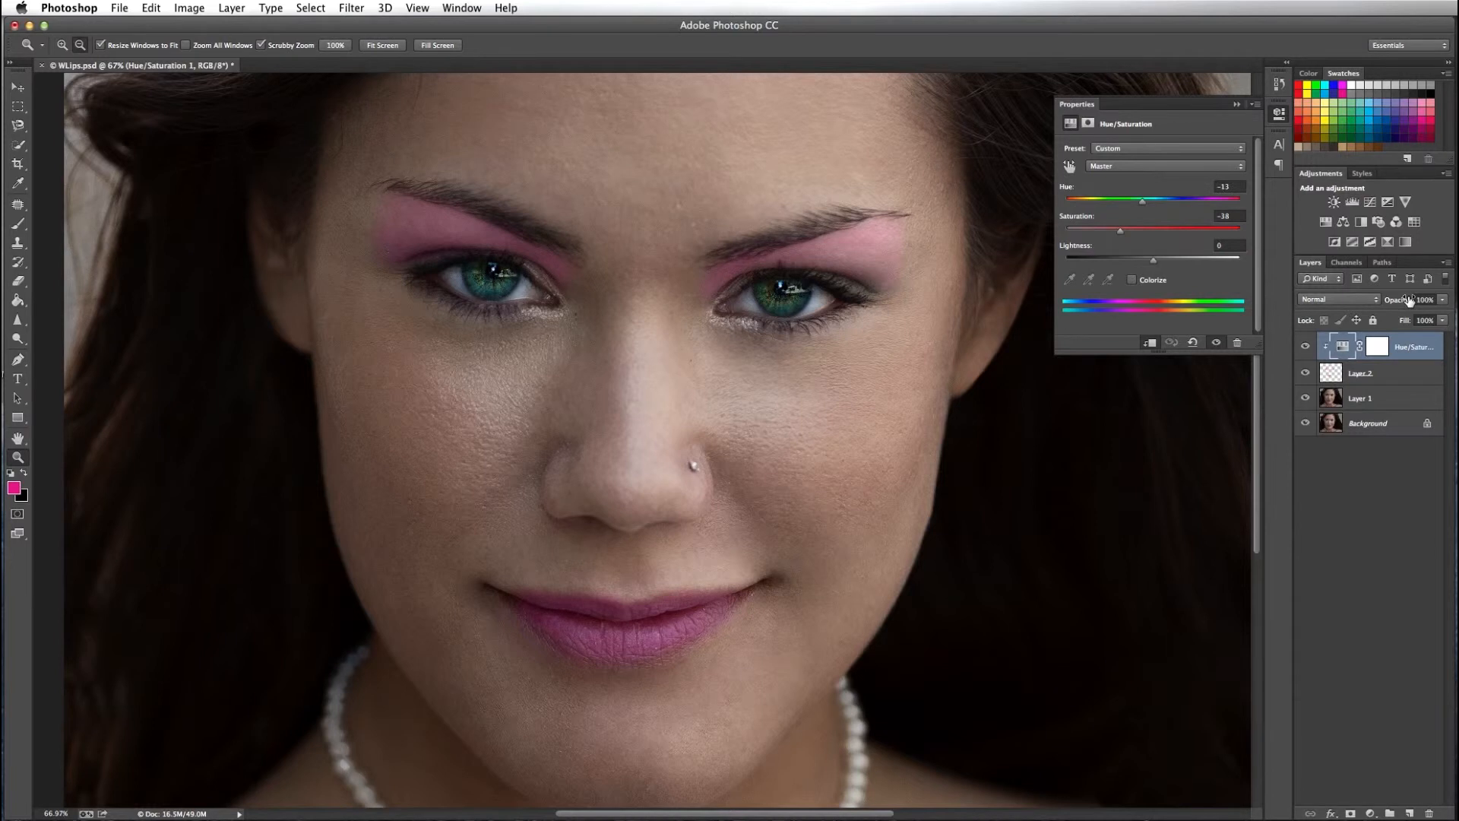
{"action": "key", "text": "super+alt+shift+e"}
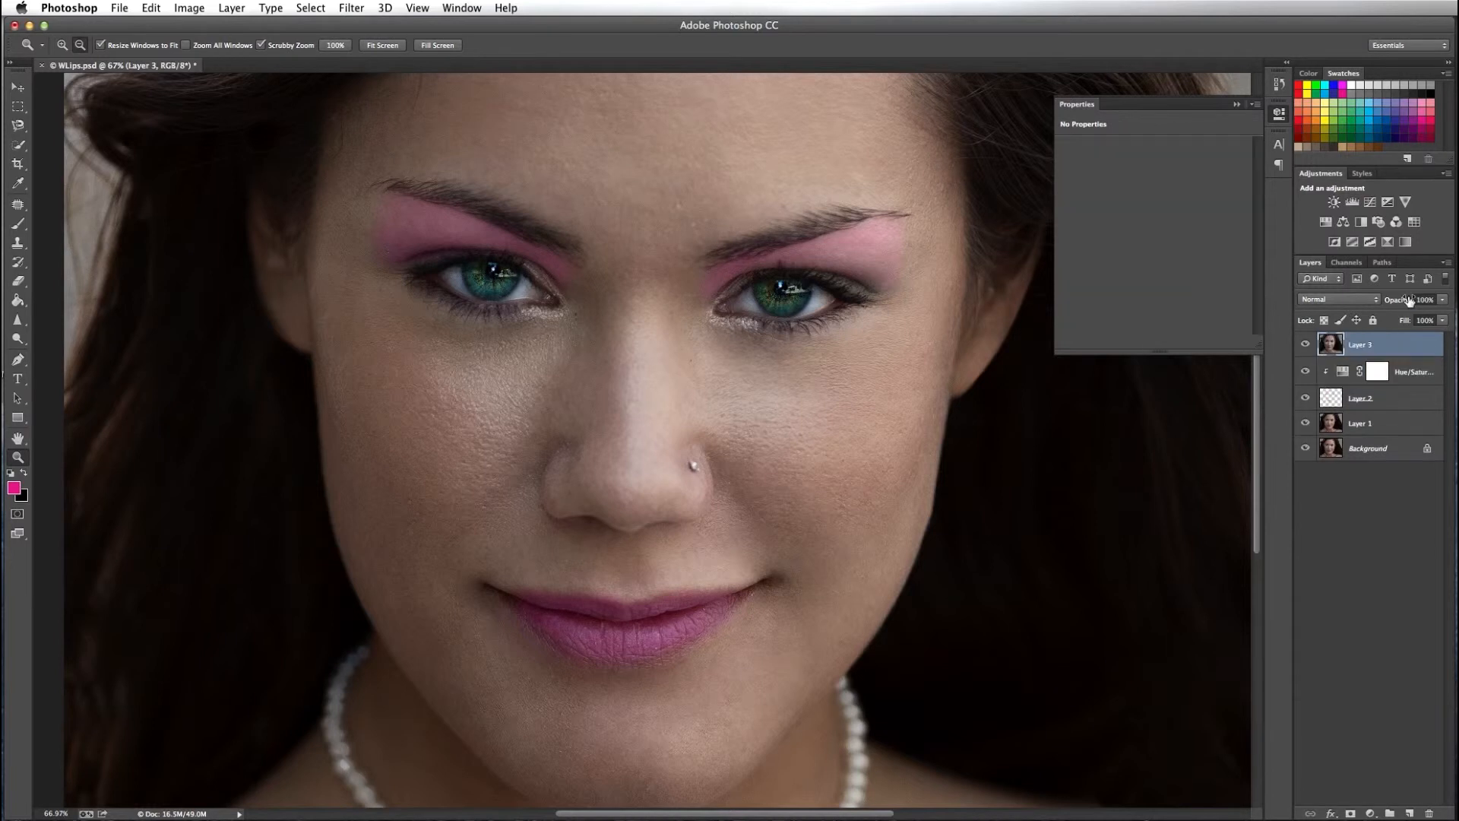
- Hide the Hue/Saturation adjustment, the makeup layer and Layer 1, leaving the merged layer and Background shown
{"action": "left_click", "coordinate": [1328, 374]}
{"action": "left_click", "coordinate": [1305, 372]}
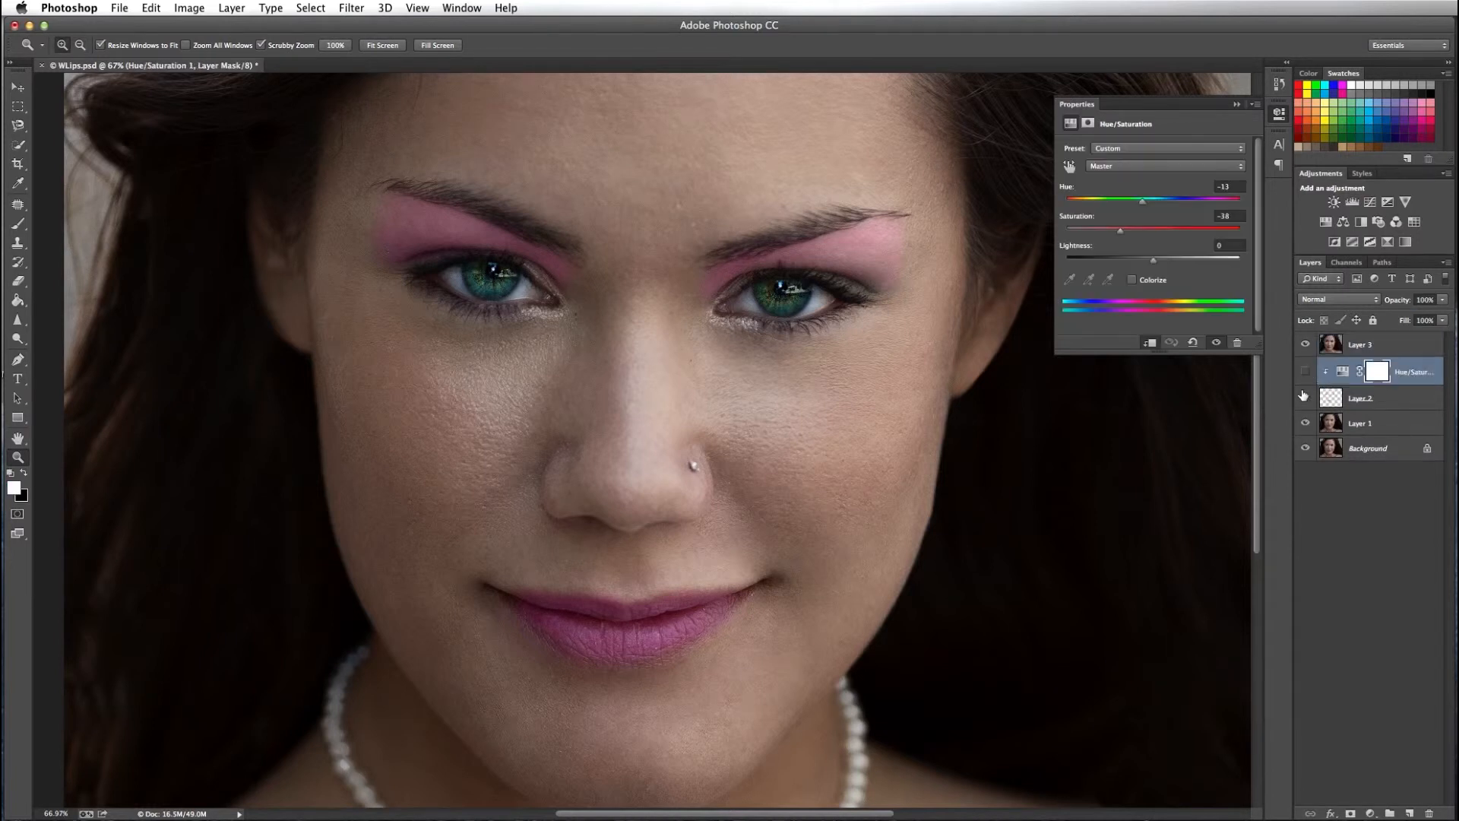
{"action": "left_click_drag", "start_coordinate": [1304, 397], "coordinate": [1305, 422]}
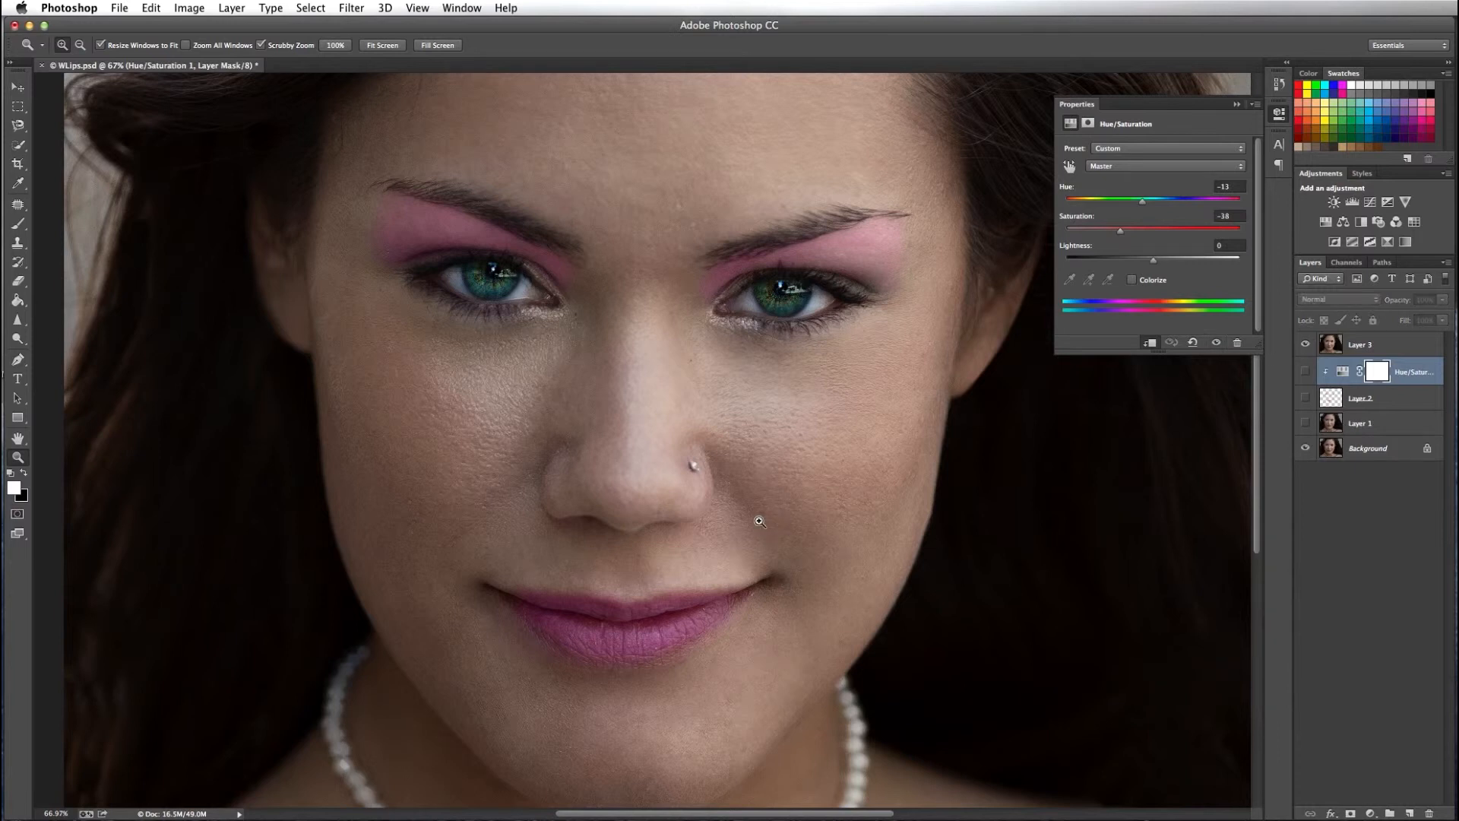
{"action": "left_click_drag", "start_coordinate": [759, 521], "coordinate": [749, 529]}
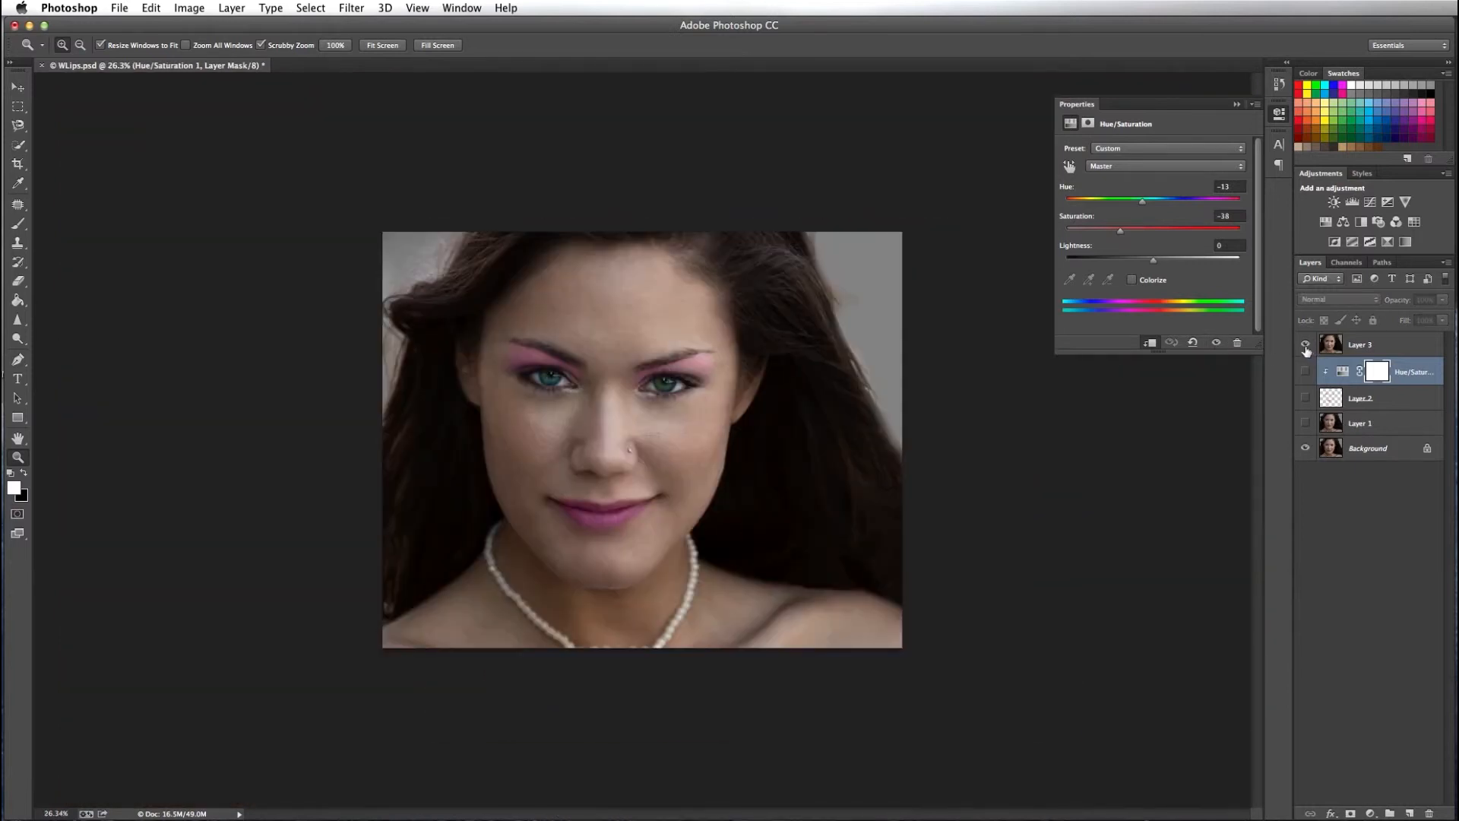